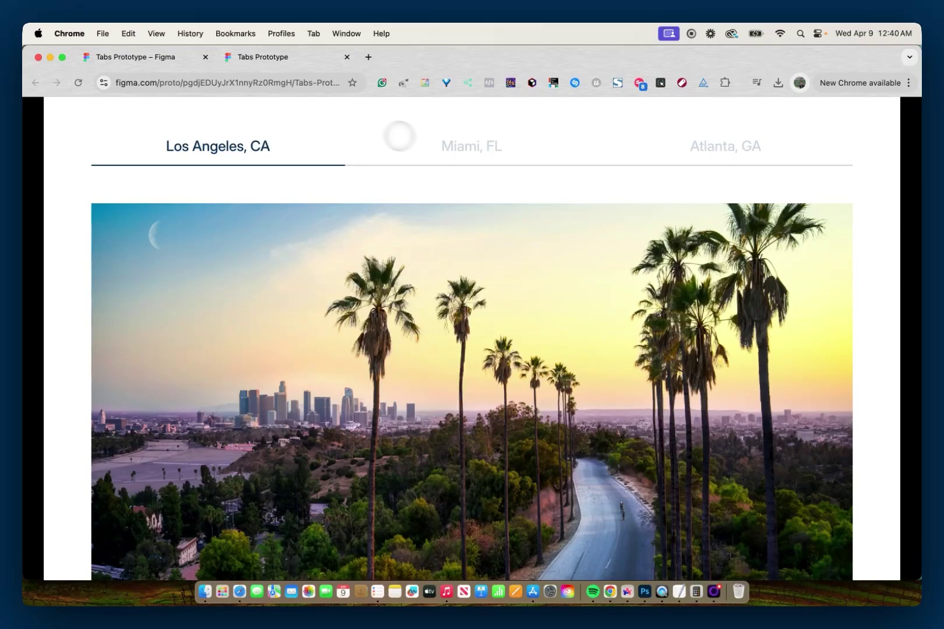
# - Cycle the preview through the Miami, FL, Atlanta, GA and Los Angeles, CA tabs to check the crossfades
pyautogui.click(430, 143)
pyautogui.click(676, 154)
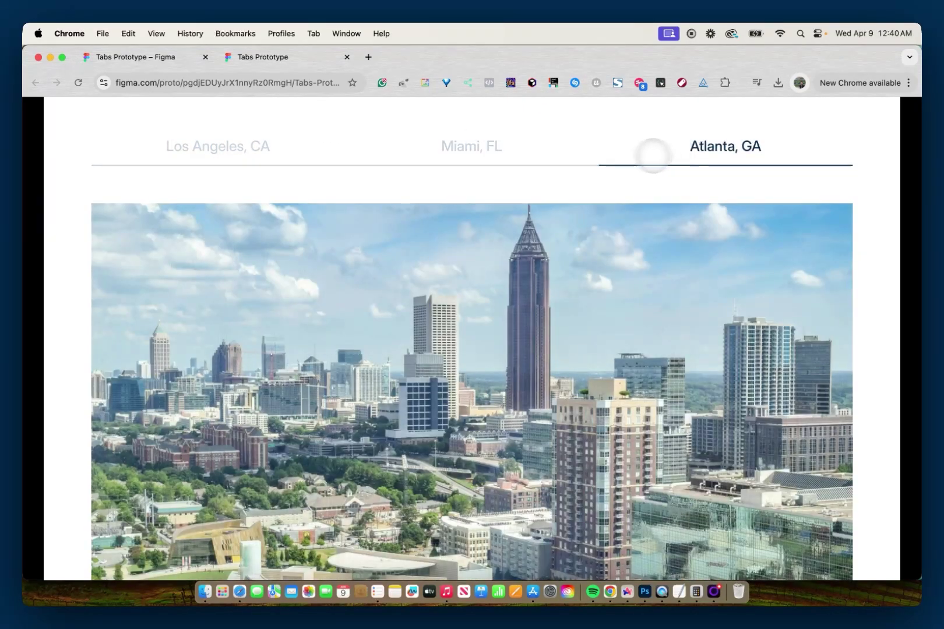
pyautogui.click(510, 152)
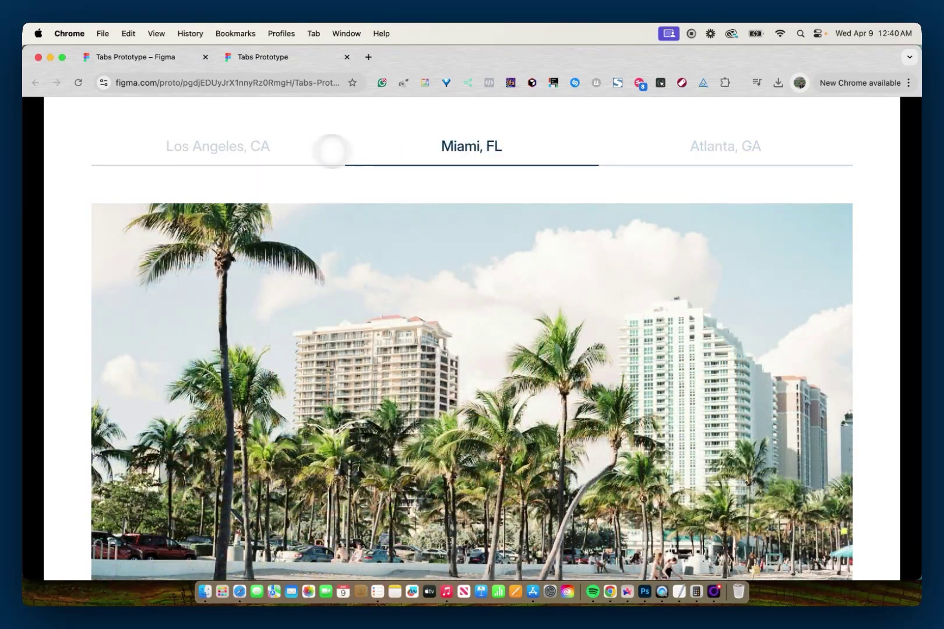
pyautogui.click(254, 149)
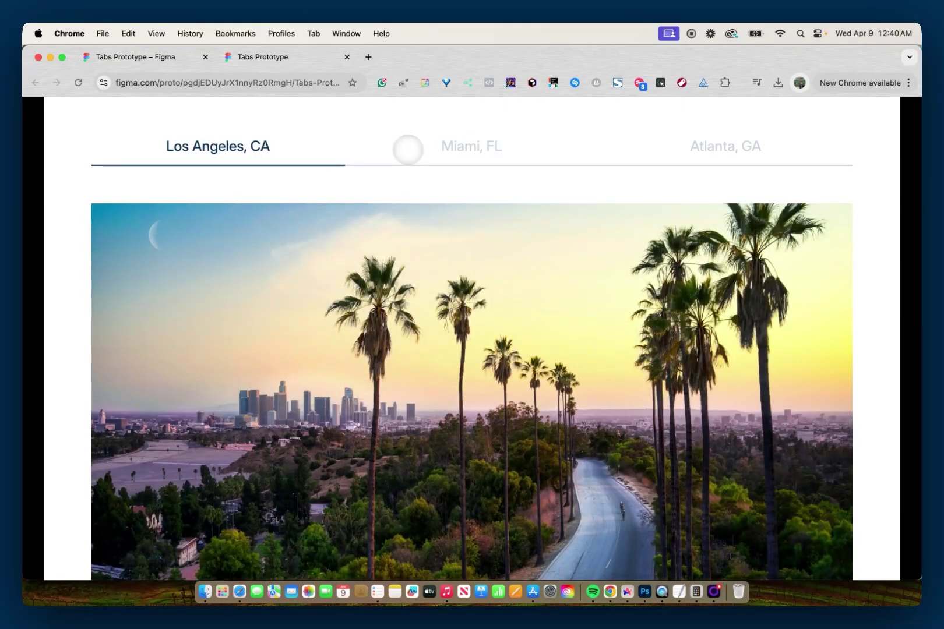
pyautogui.click(412, 149)
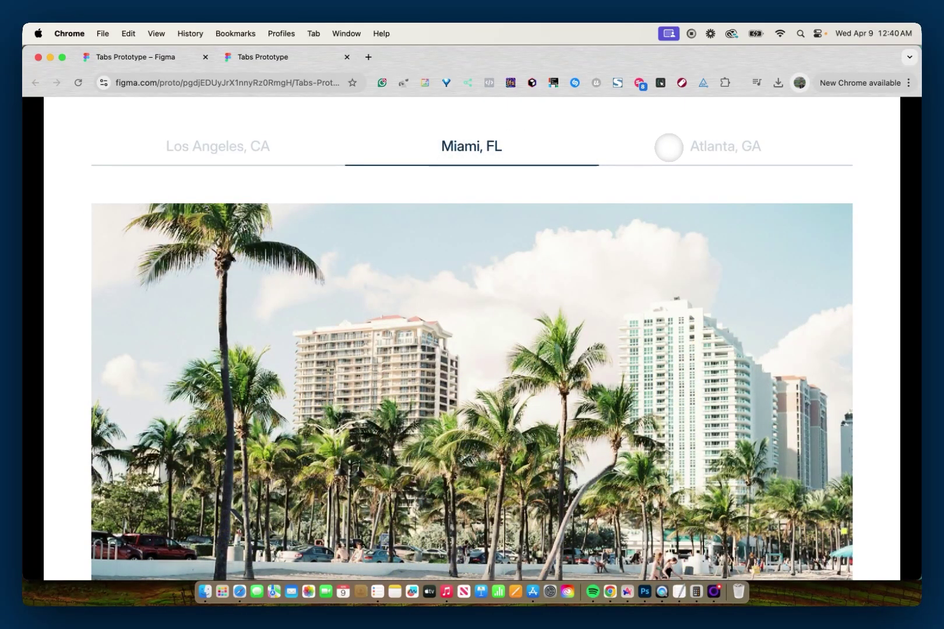
pyautogui.click(668, 147)
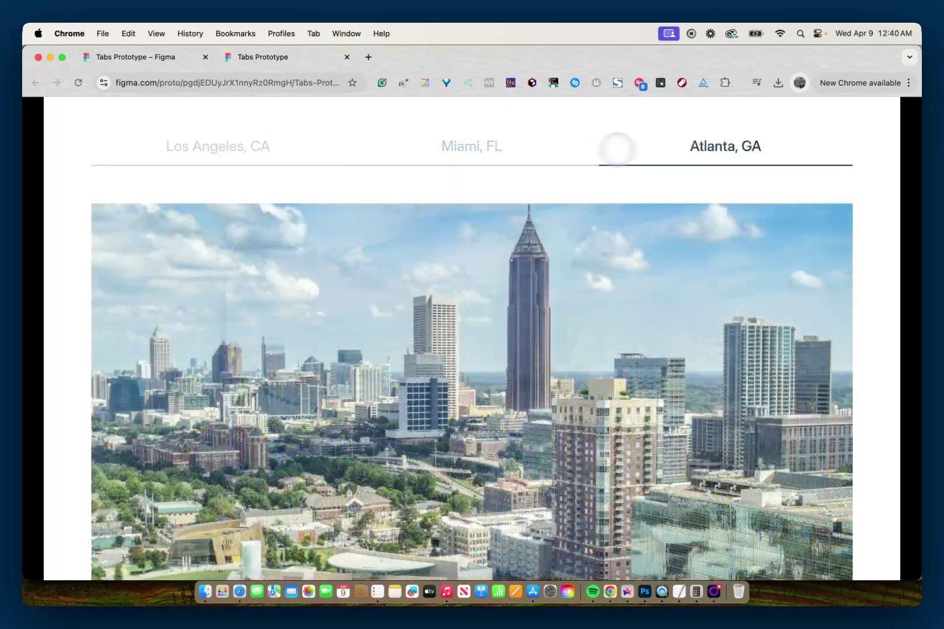
pyautogui.click(533, 150)
pyautogui.click(319, 151)
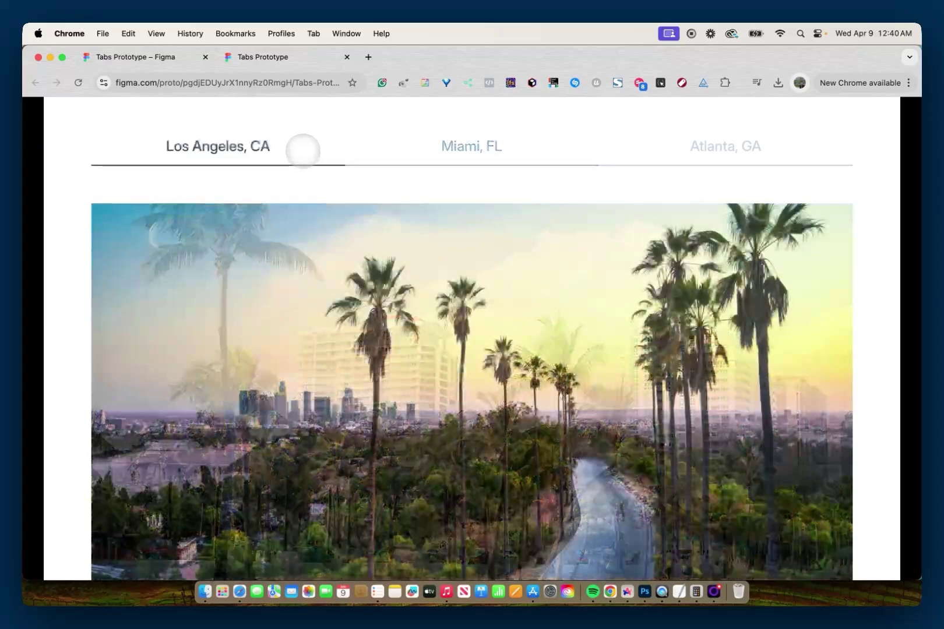
pyautogui.click(436, 148)
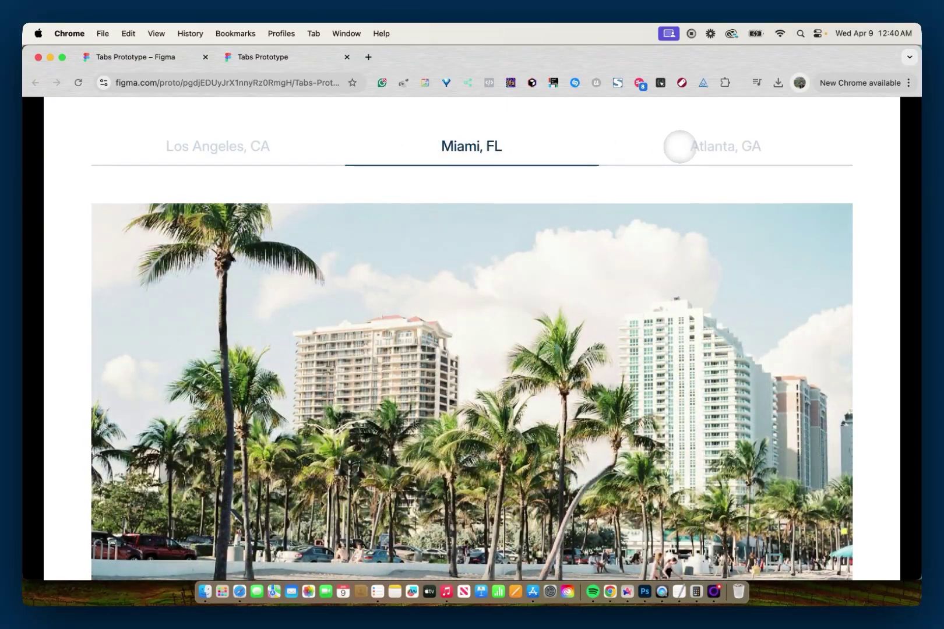
pyautogui.click(678, 145)
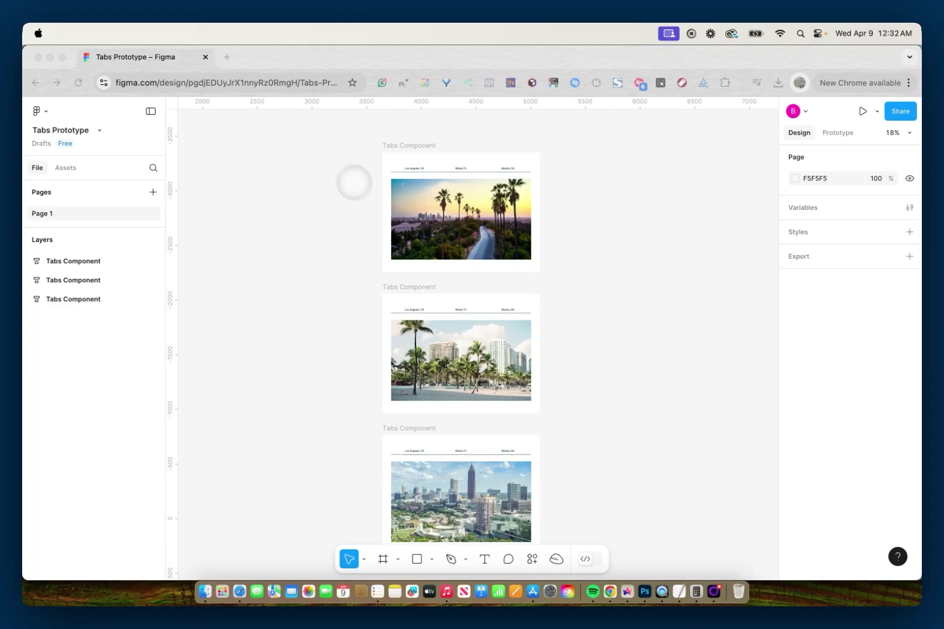
pyautogui.click(346, 178)
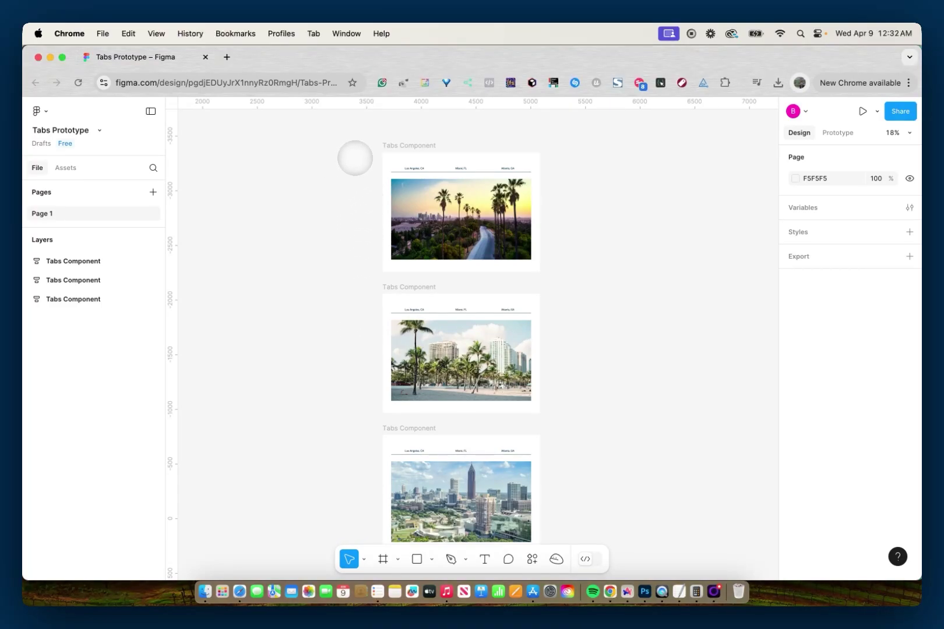
pyautogui.click(389, 145)
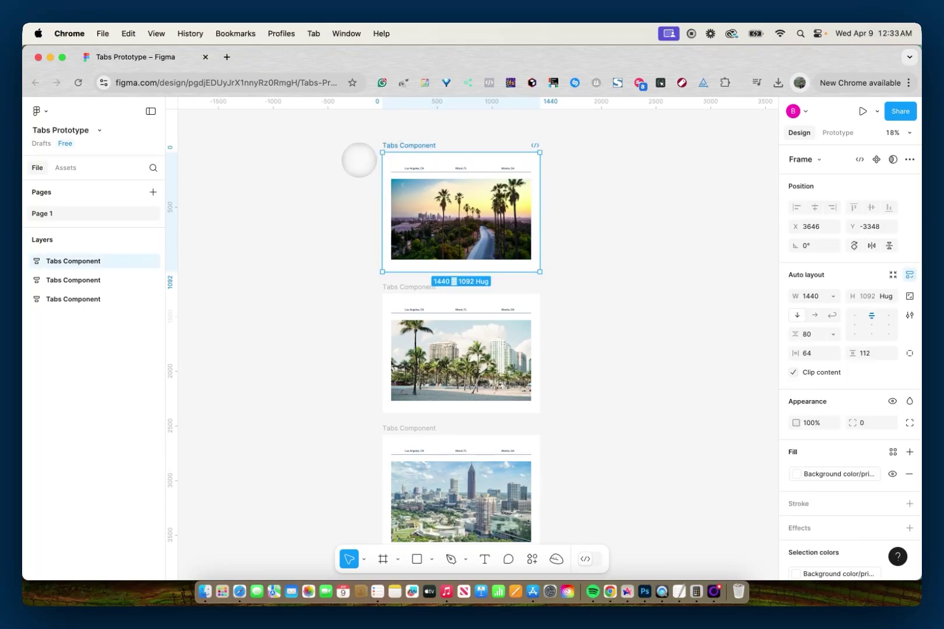
pyautogui.click(316, 202)
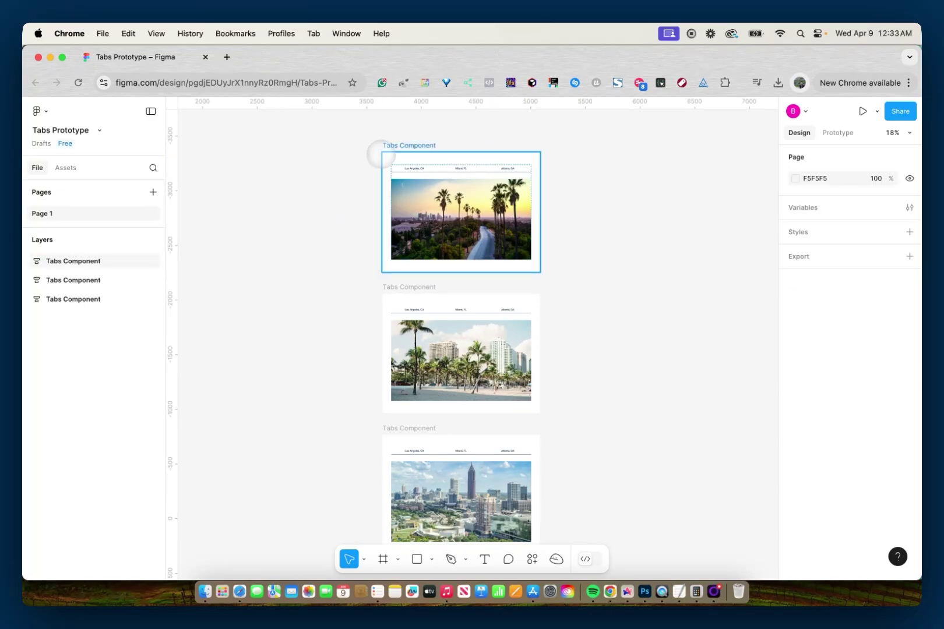
pyautogui.click(381, 154)
pyautogui.scroll(3, 428, 170)
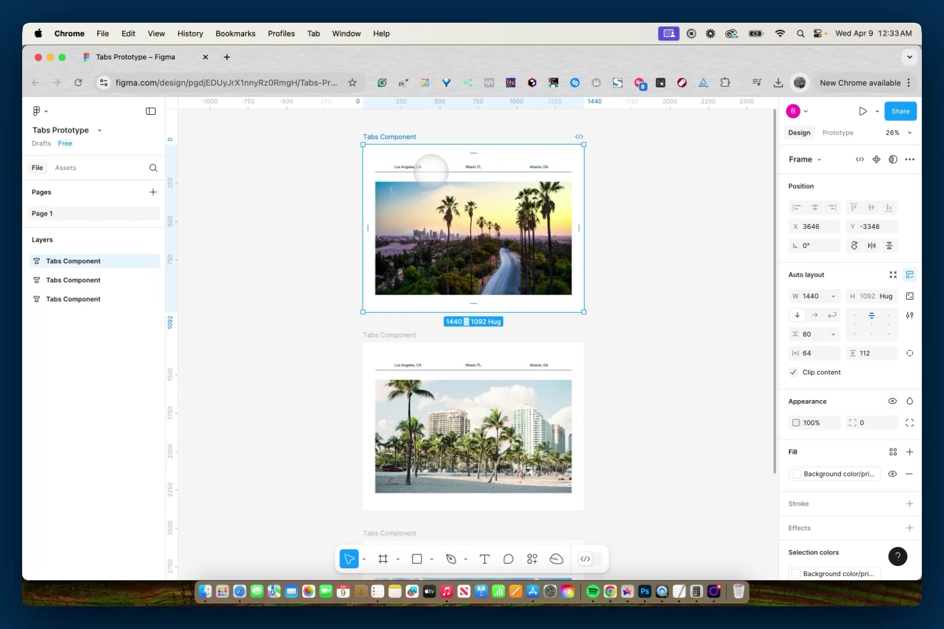
pyautogui.scroll(3, 431, 171)
pyautogui.scroll(-3, 419, 172)
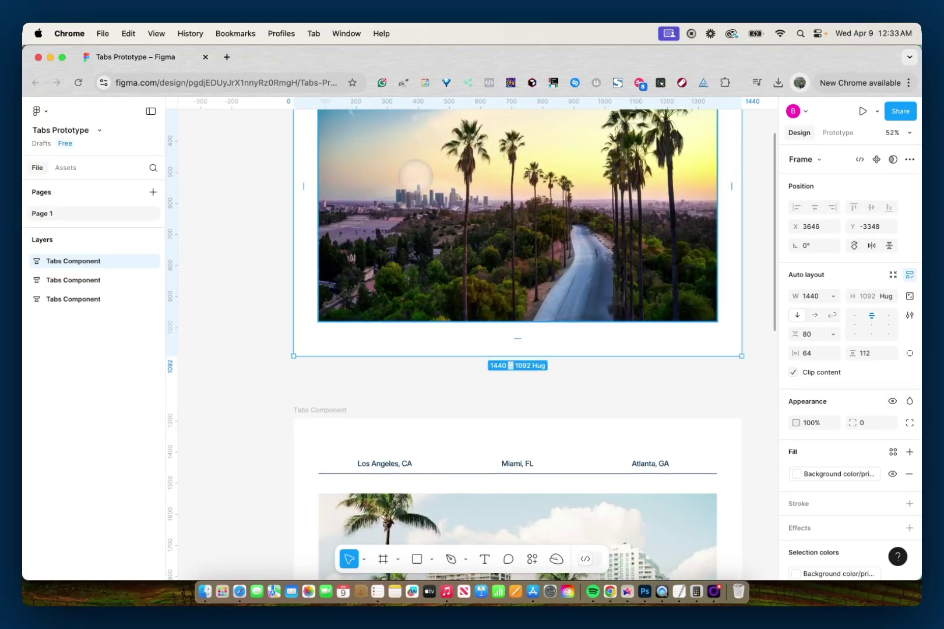
pyautogui.scroll(-3, 415, 174)
pyautogui.click(346, 310)
pyautogui.scroll(-5, 347, 309)
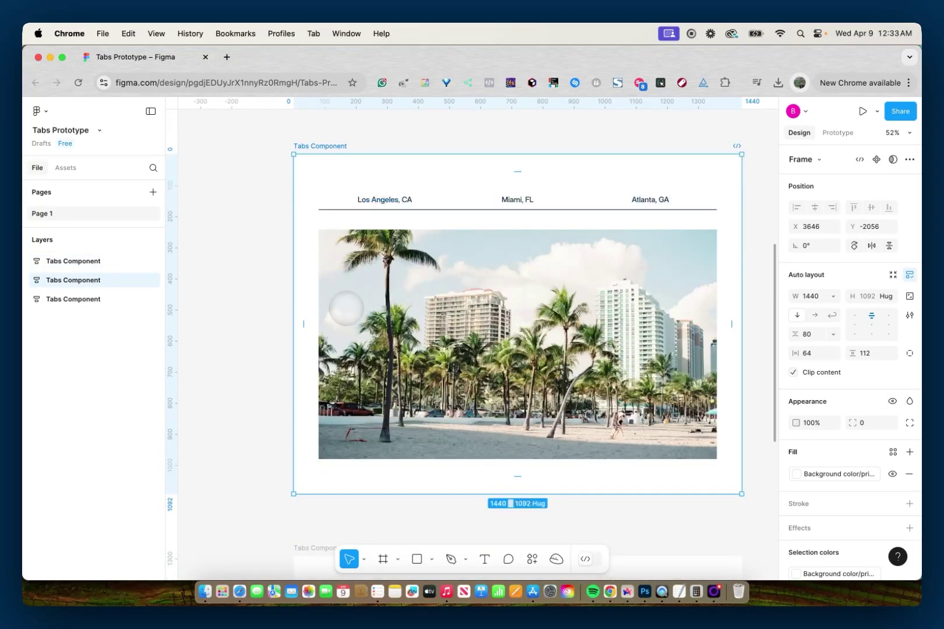
pyautogui.click(345, 308)
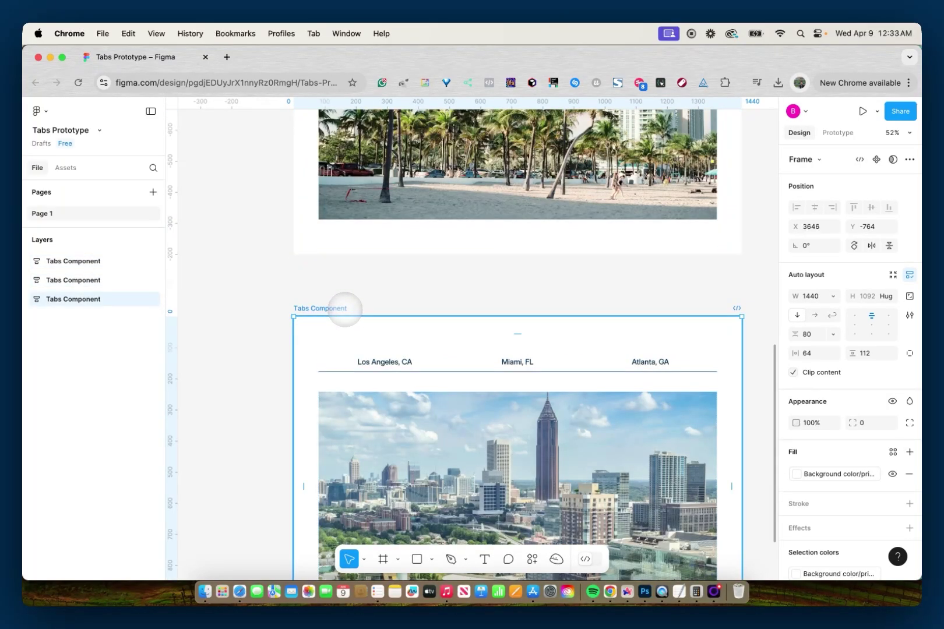
pyautogui.scroll(-5, 345, 309)
pyautogui.scroll(3, 306, 264)
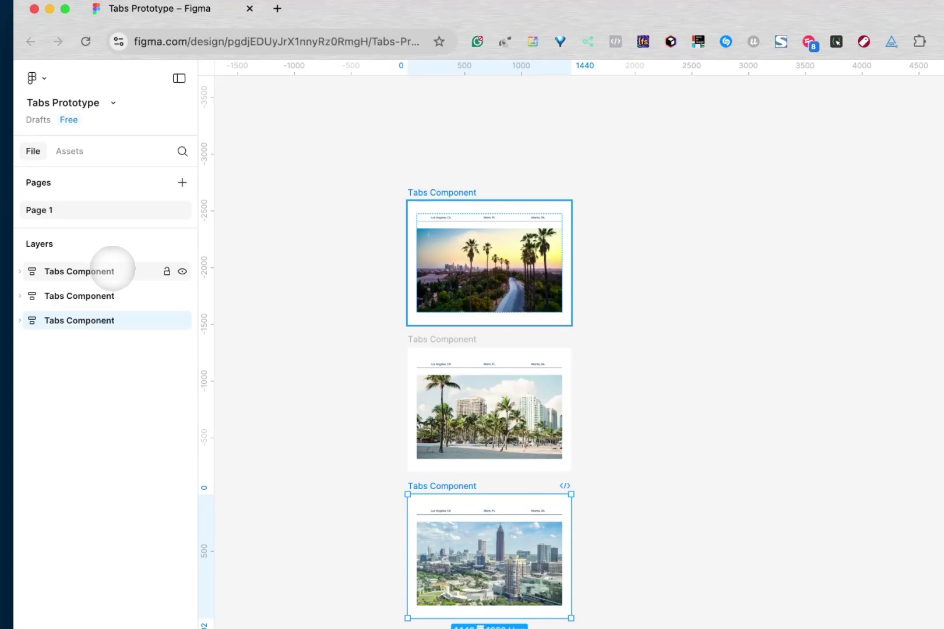
# - Rename the first frame layer to 'Tabs Component/Tab 1'
pyautogui.click(111, 271)
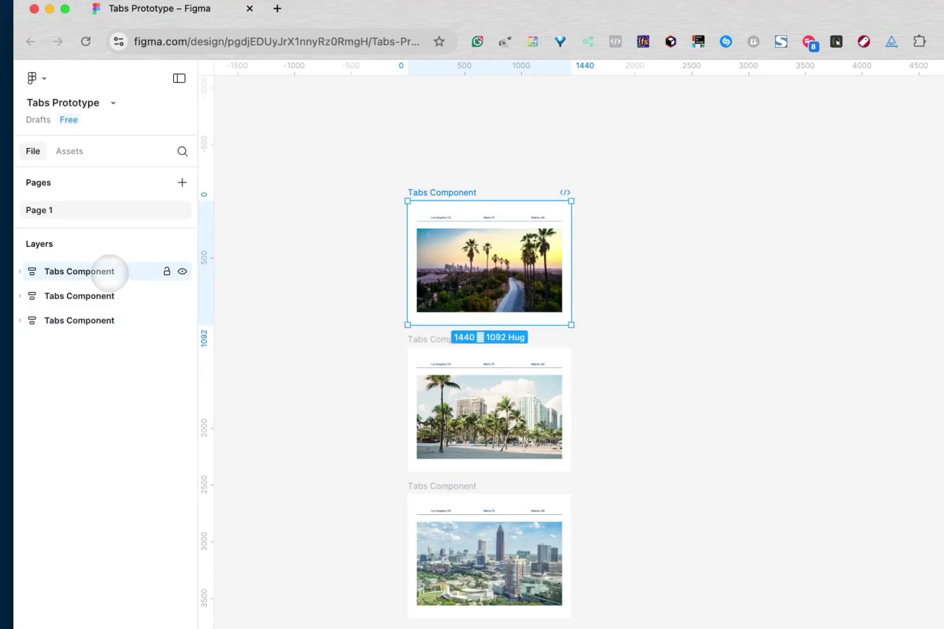
pyautogui.doubleClick(111, 271)
pyautogui.click(118, 272)
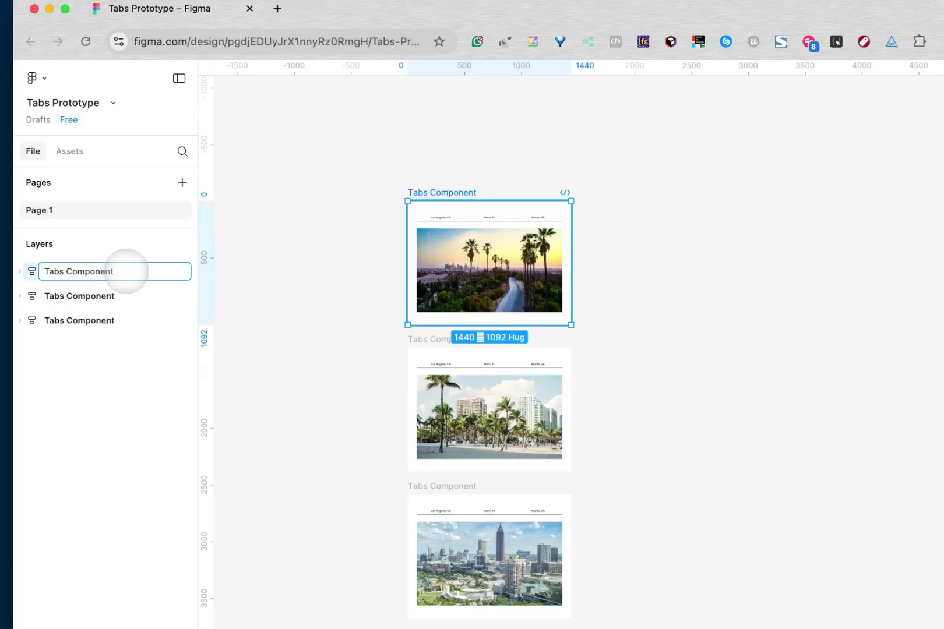
pyautogui.write('/Tab 1')
pyautogui.press('Return')
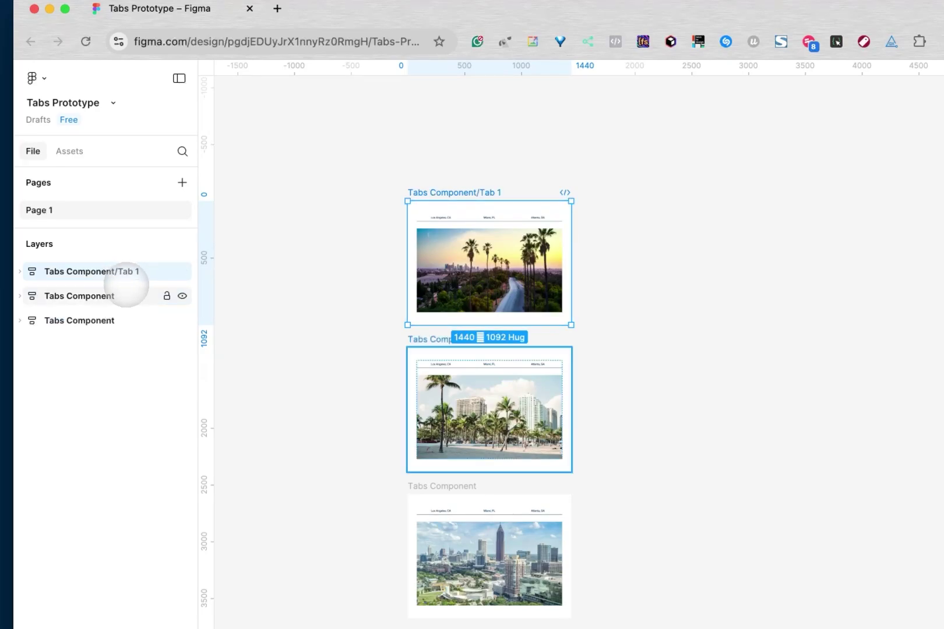
# - Rename the second and third frame layers to 'Tabs Component/Tab 2' and 'Tabs Component/Tab 3'
pyautogui.doubleClick(118, 295)
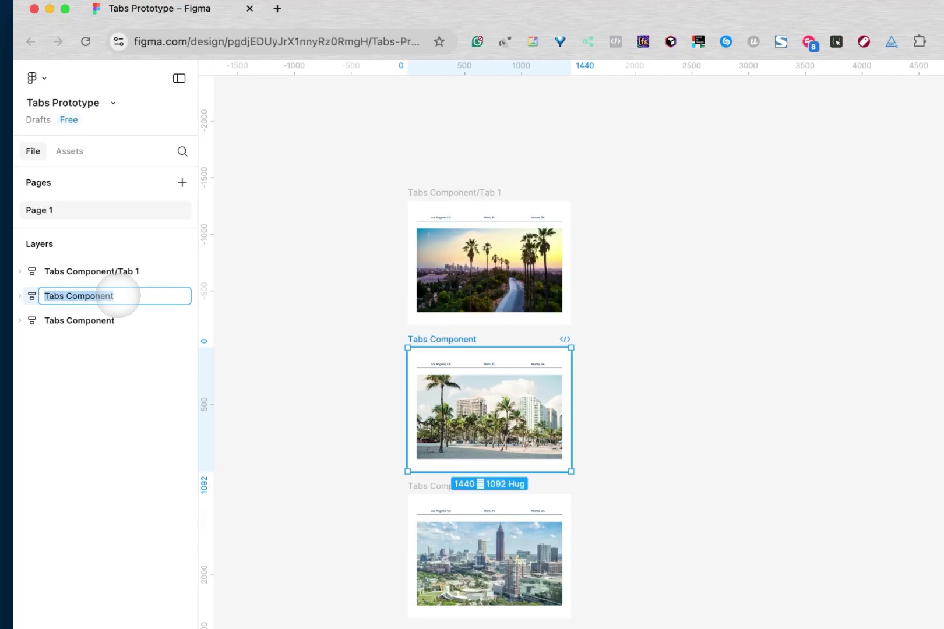
pyautogui.click(118, 295)
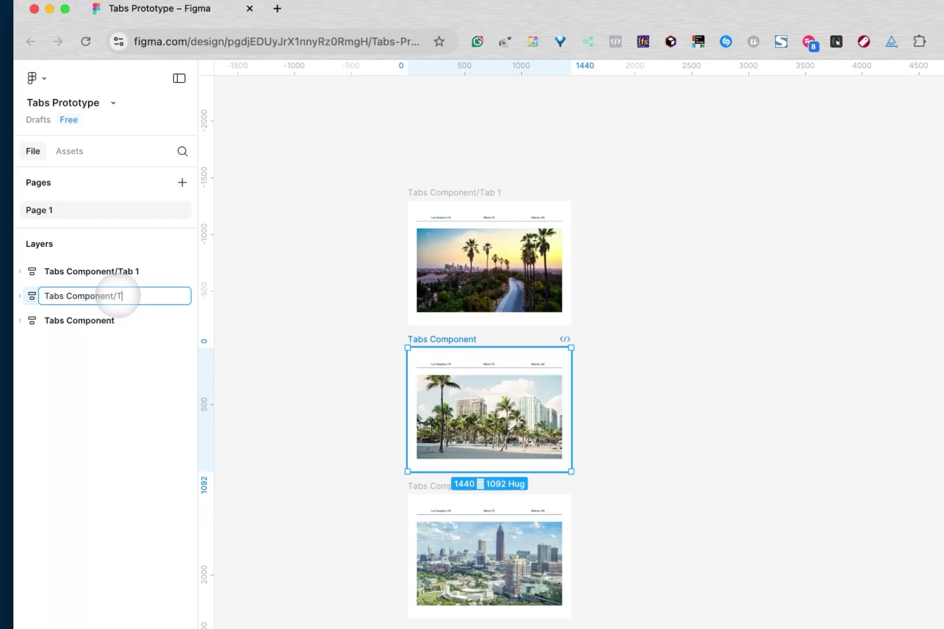
pyautogui.press('Return')
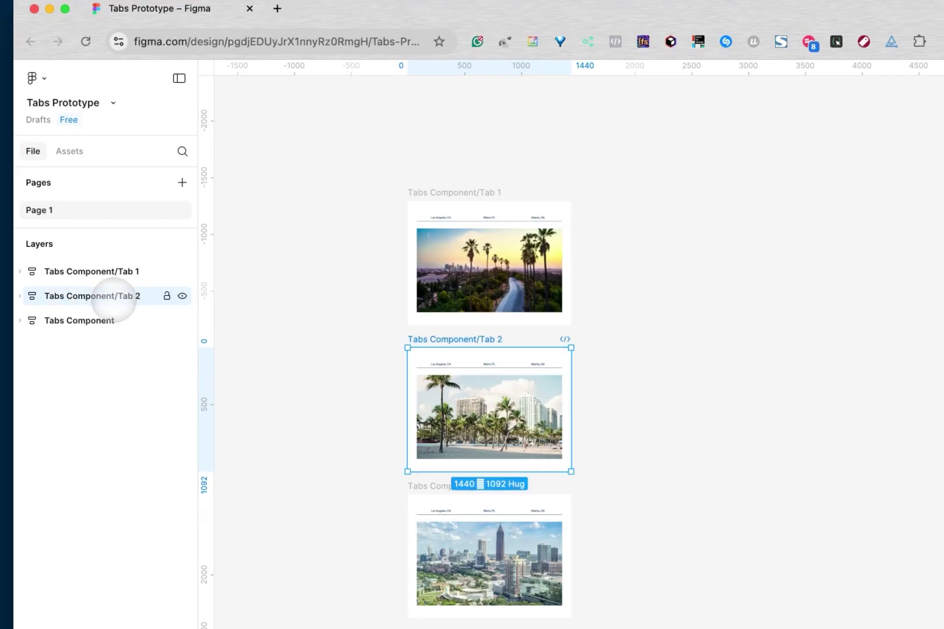
pyautogui.doubleClick(105, 320)
pyautogui.press('Right')
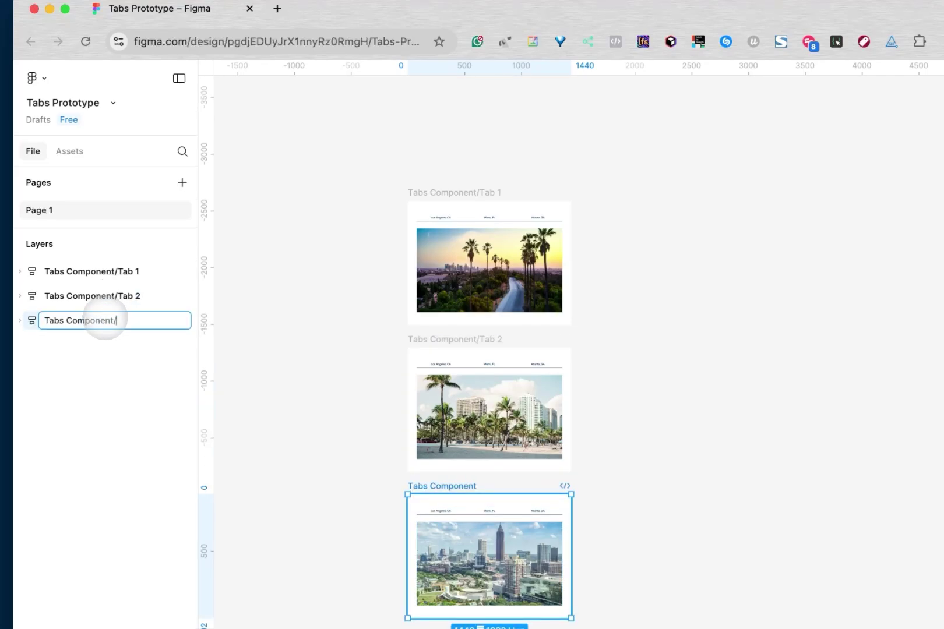
pyautogui.write('/Tab 3')
pyautogui.press('Return')
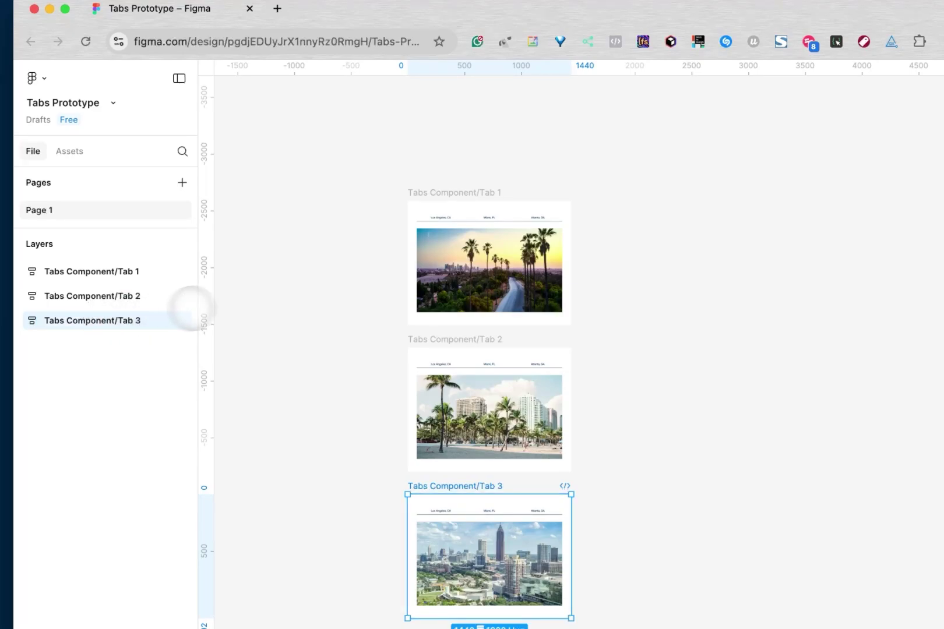
pyautogui.click(294, 288)
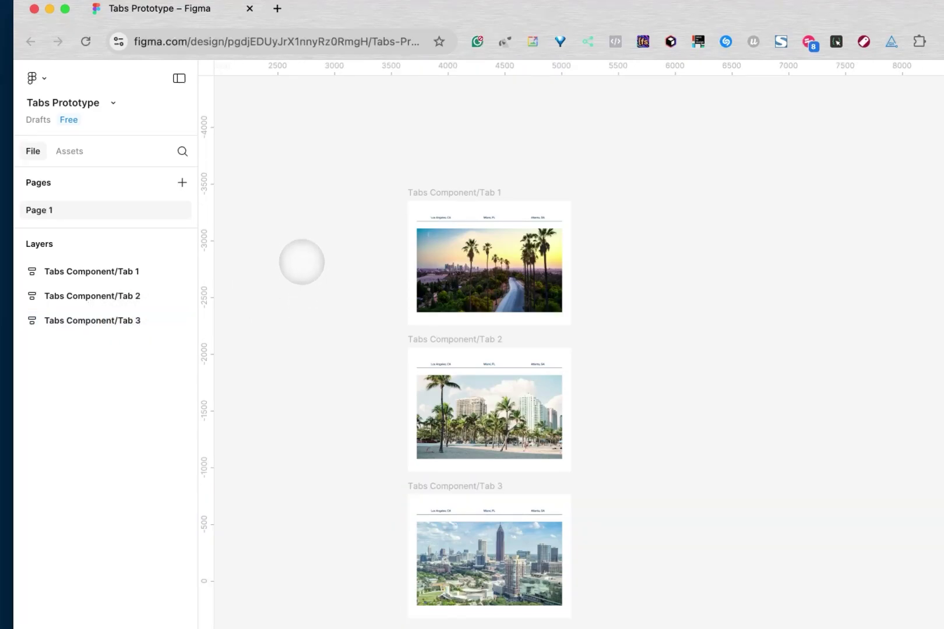
pyautogui.click(127, 271)
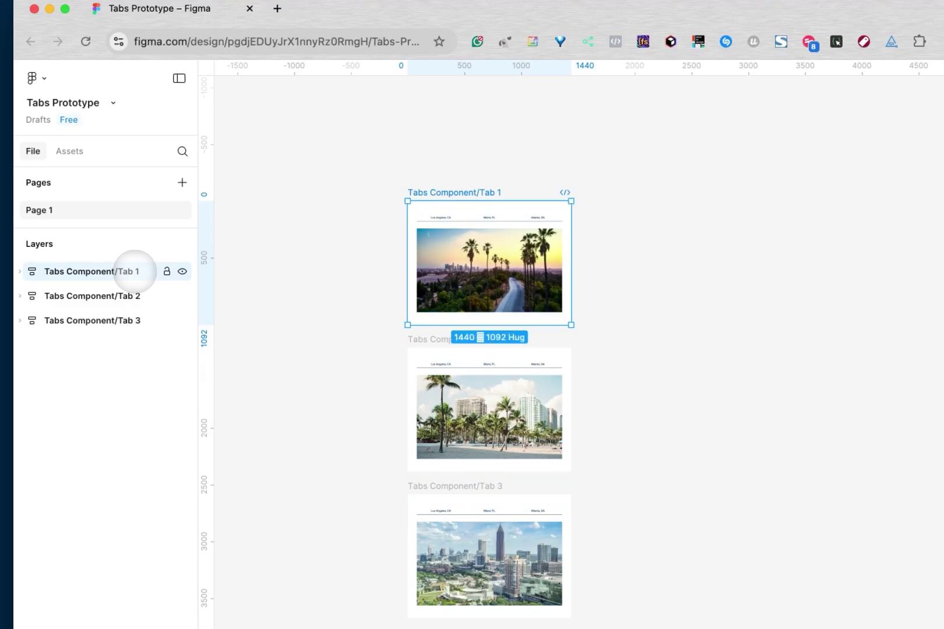
pyautogui.keyDown('shift'); pyautogui.click(130, 320); pyautogui.keyUp('shift')
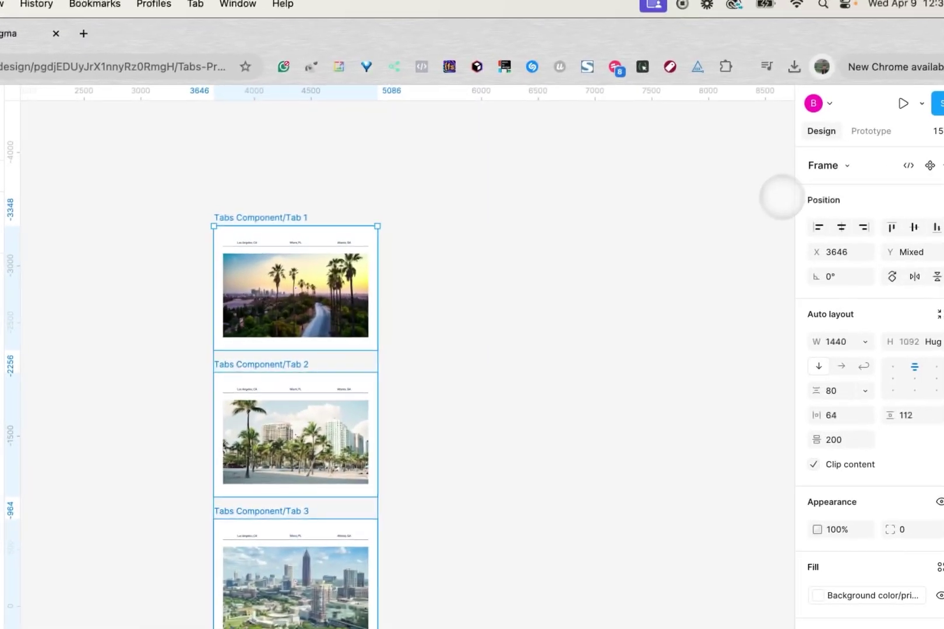
pyautogui.click(906, 180)
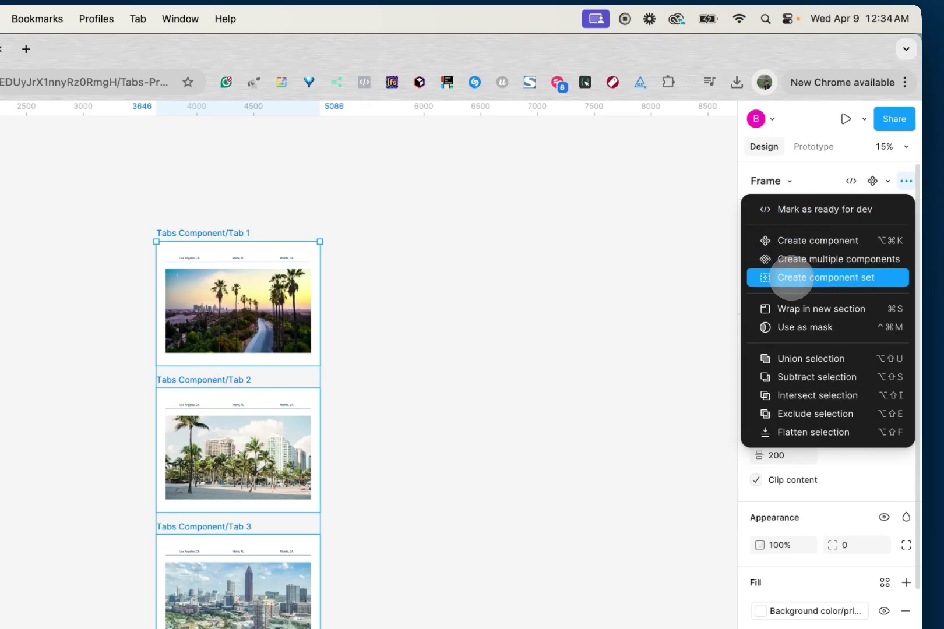
pyautogui.click(791, 278)
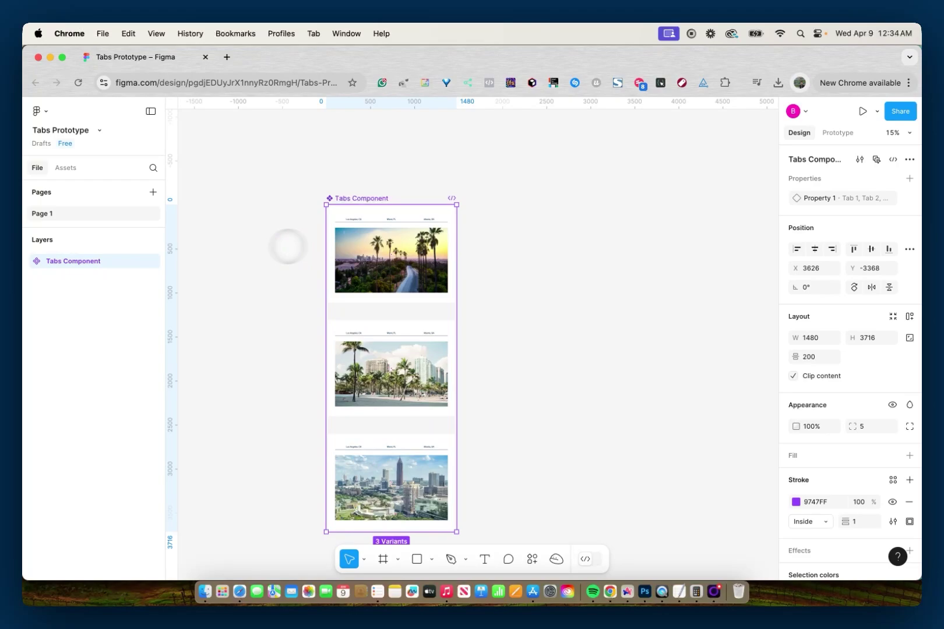
pyautogui.click(27, 261)
pyautogui.click(64, 274)
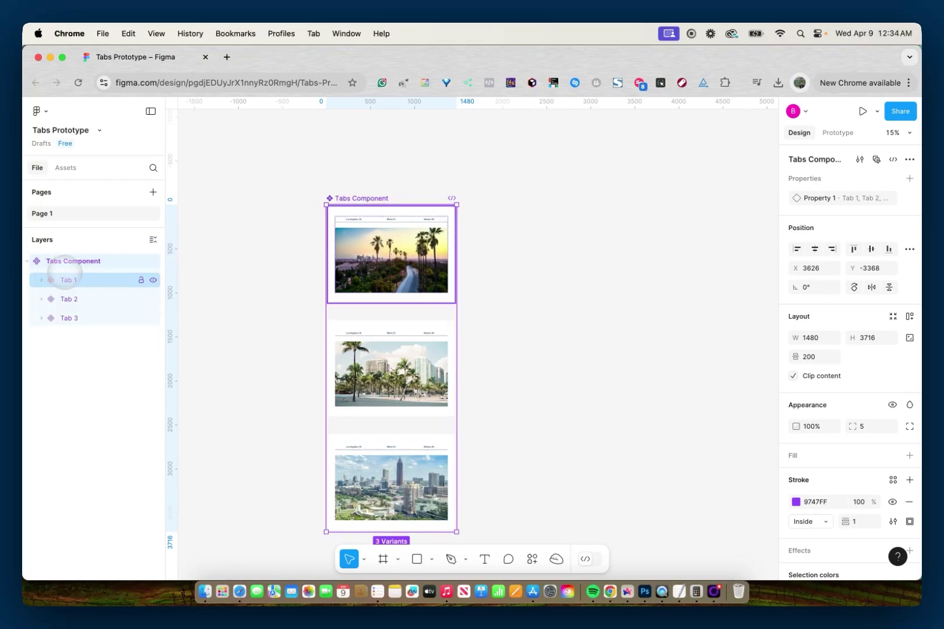
pyautogui.click(65, 294)
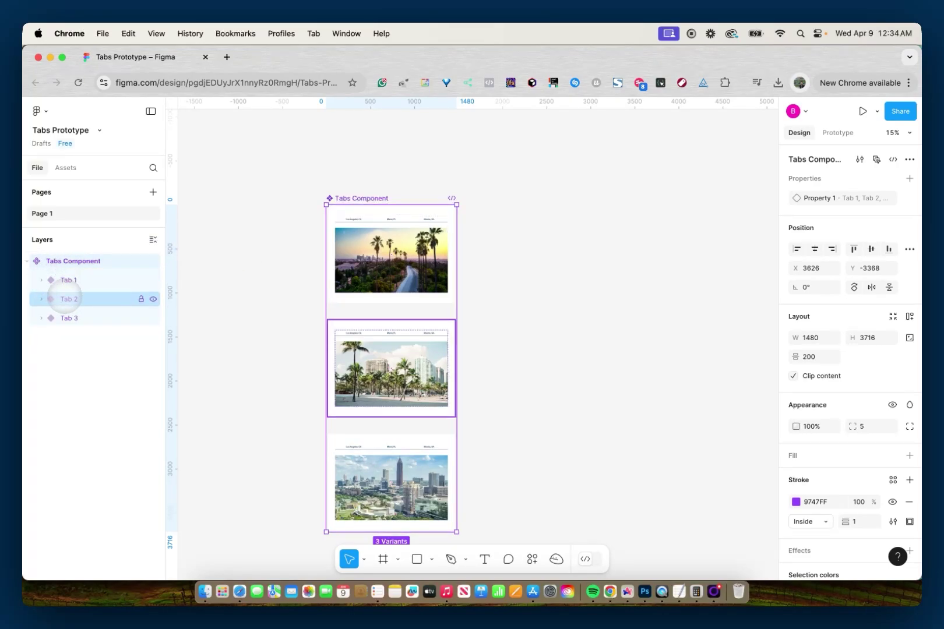
pyautogui.click(65, 280)
pyautogui.click(64, 299)
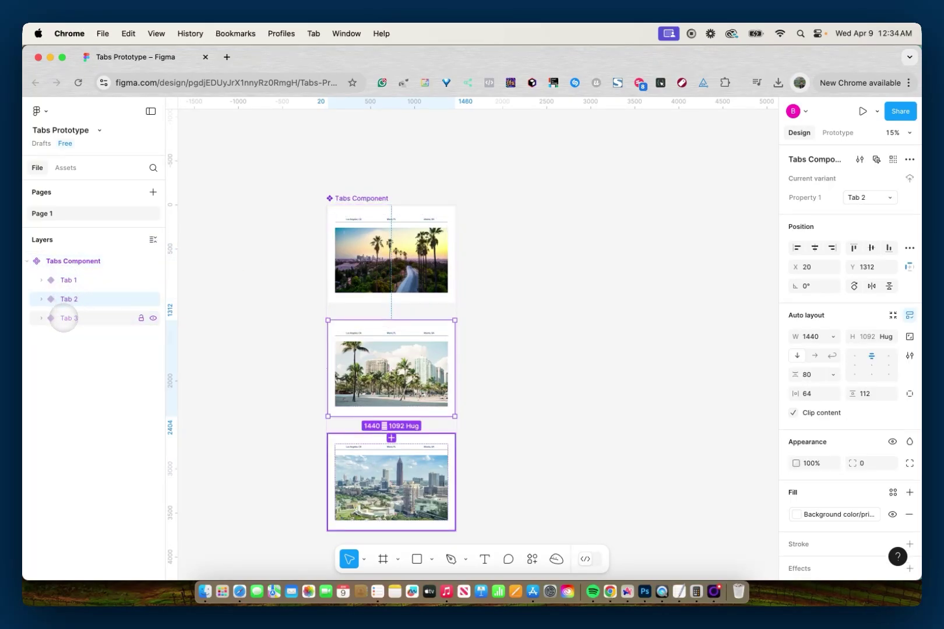
pyautogui.click(64, 318)
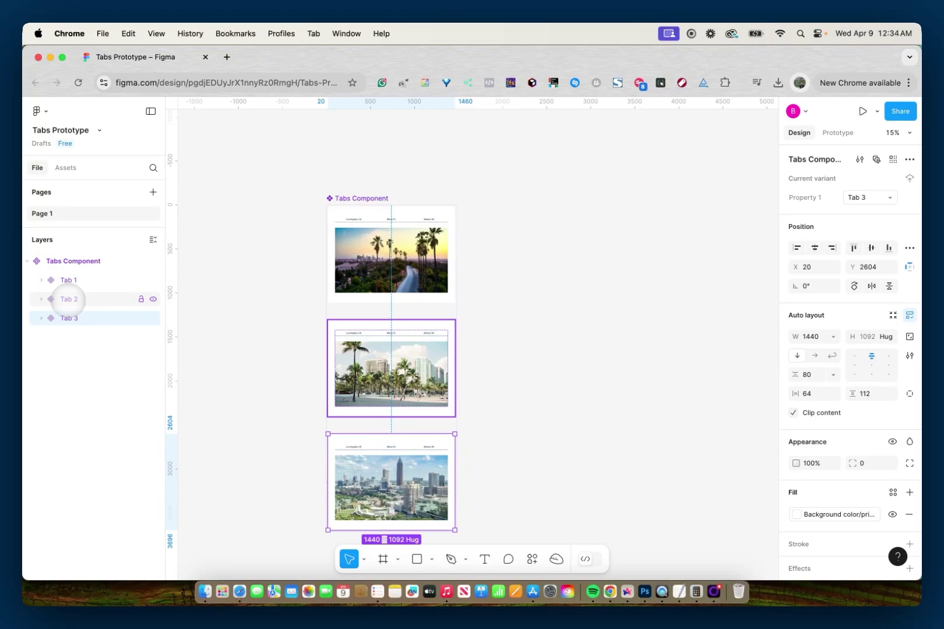
pyautogui.click(66, 279)
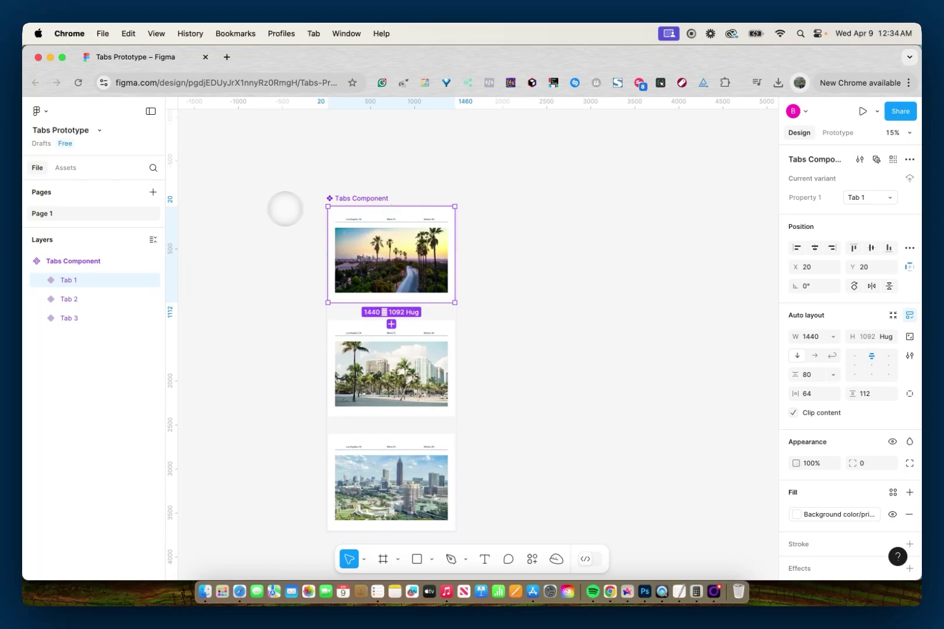
# - In Tab 1, fade the Miami, FL and Atlanta, GA tab buttons to 20% opacity
pyautogui.scroll(2, 326, 209)
pyautogui.scroll(3, 379, 255)
pyautogui.scroll(5, 379, 255)
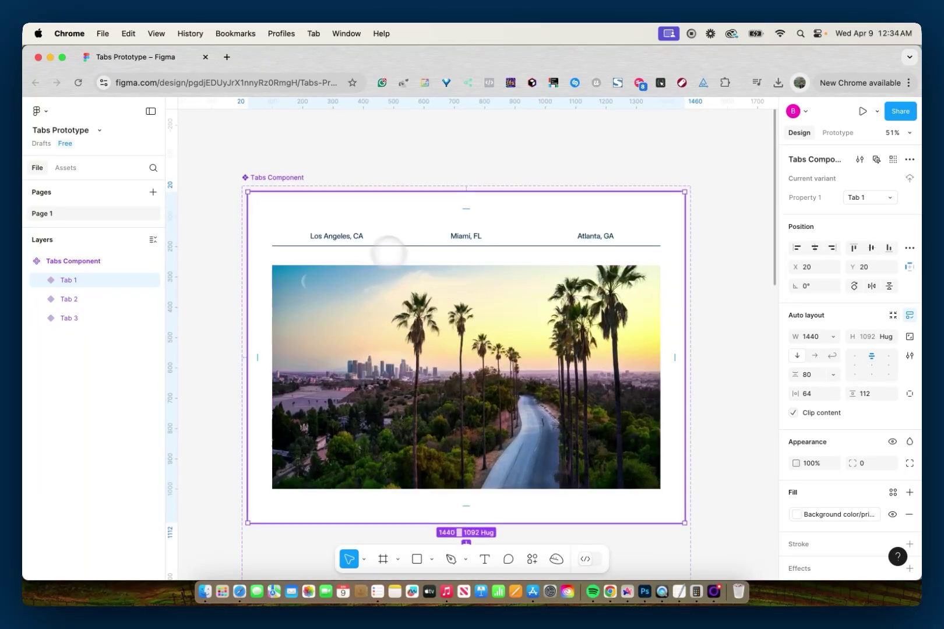
pyautogui.scroll(-1, 348, 236)
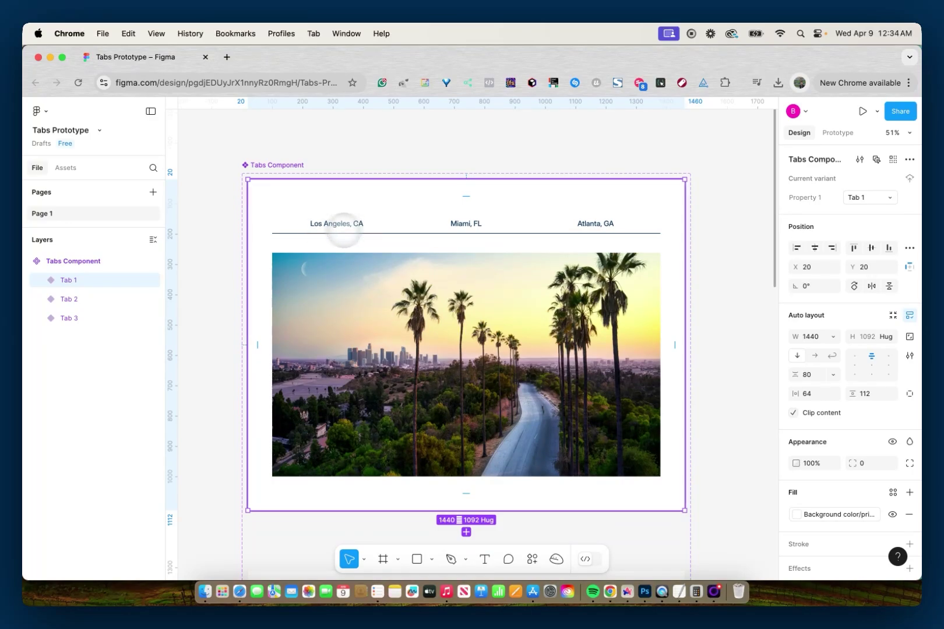
pyautogui.click(458, 223)
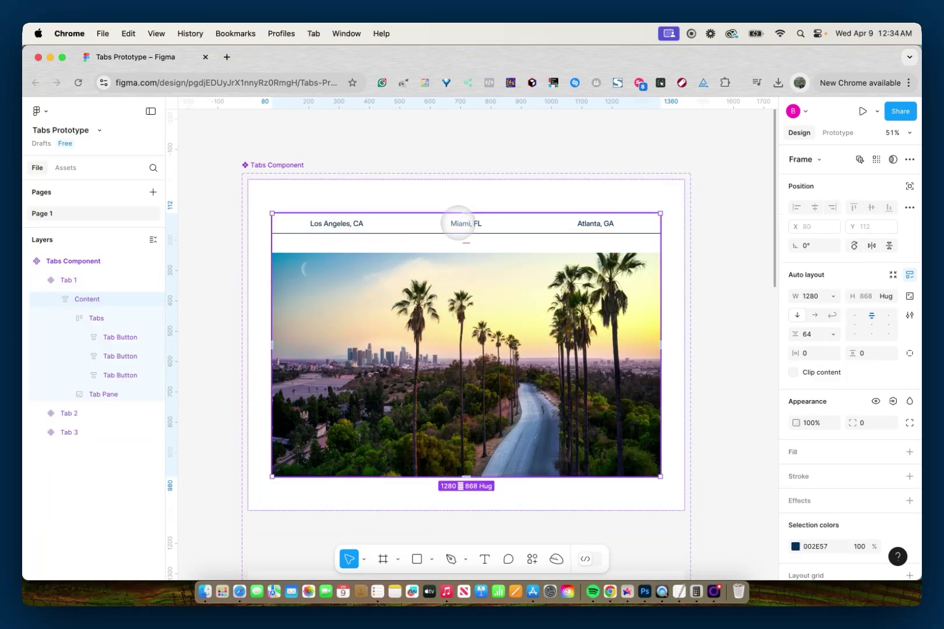
pyautogui.click(116, 356)
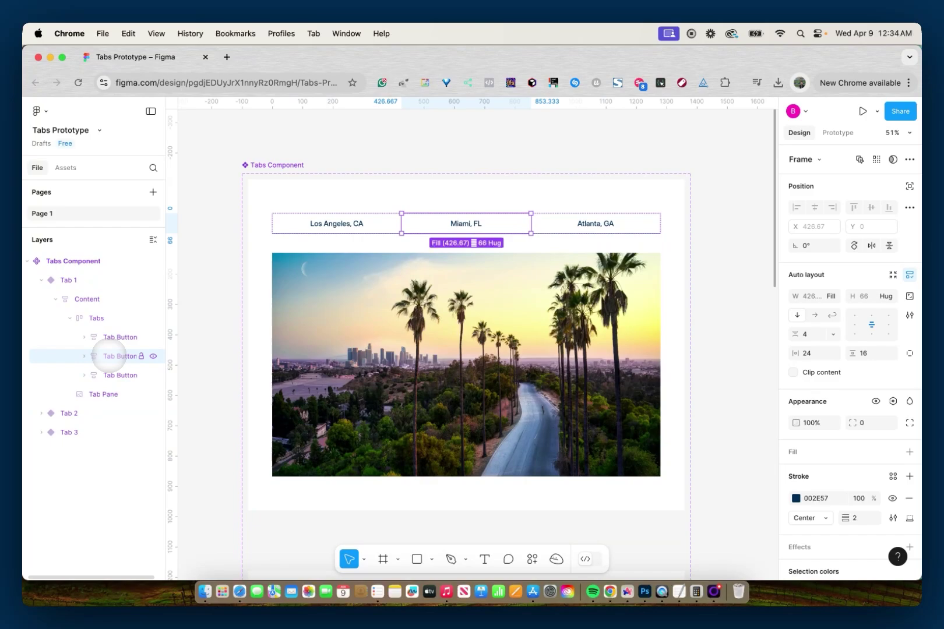
pyautogui.keyDown('shift'); pyautogui.click(108, 374); pyautogui.keyUp('shift')
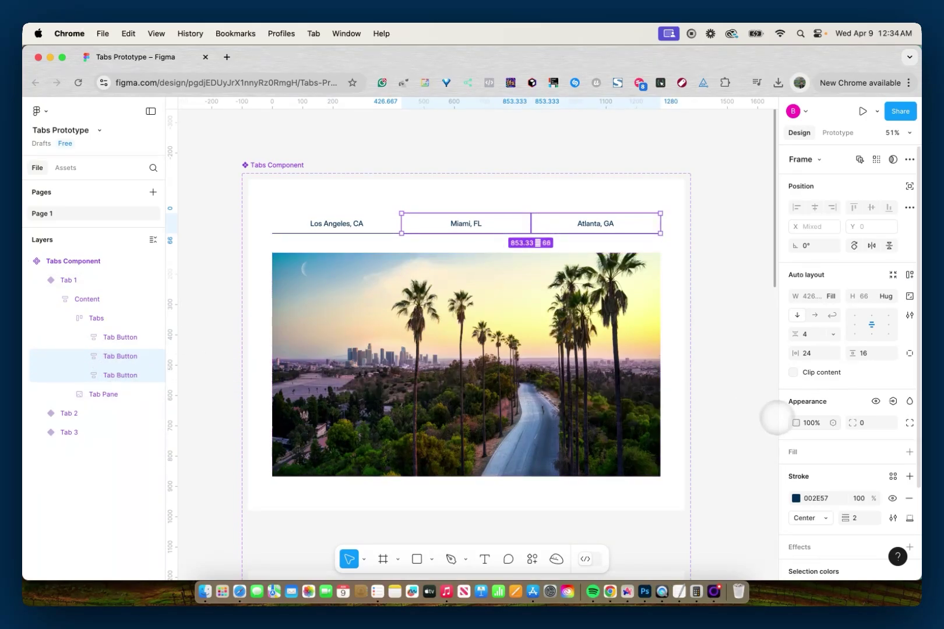
pyautogui.click(811, 422)
pyautogui.write('20')
pyautogui.press('Return')
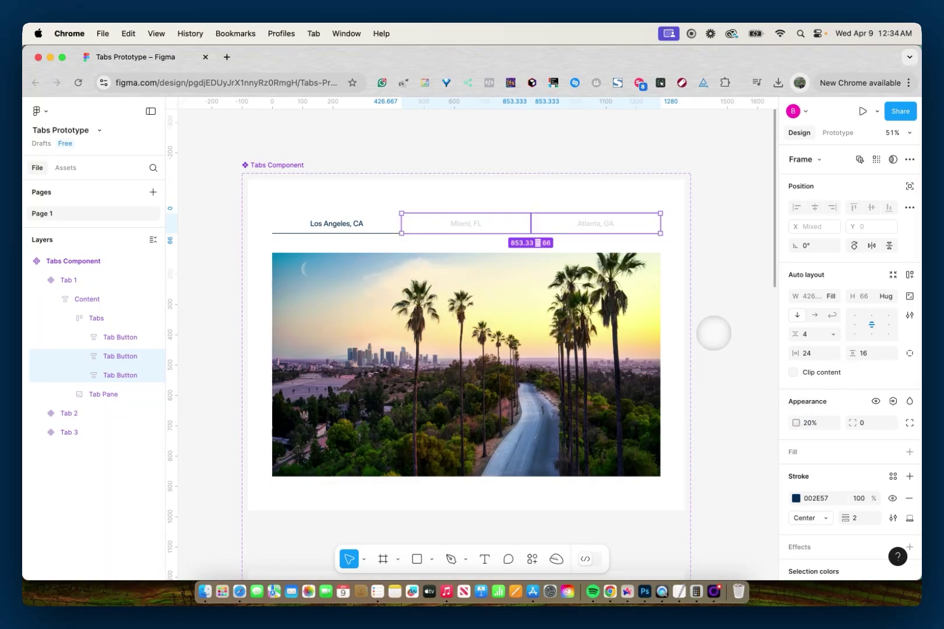
pyautogui.click(713, 333)
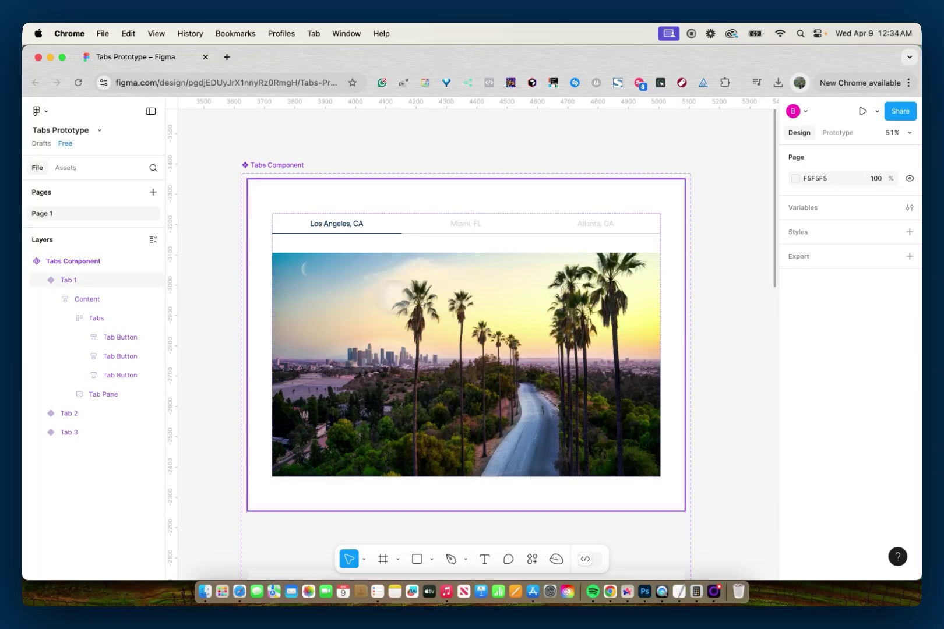
# - In Tab 2, fade the Los Angeles, CA and Atlanta, GA tab buttons to 20% opacity
pyautogui.click(86, 402)
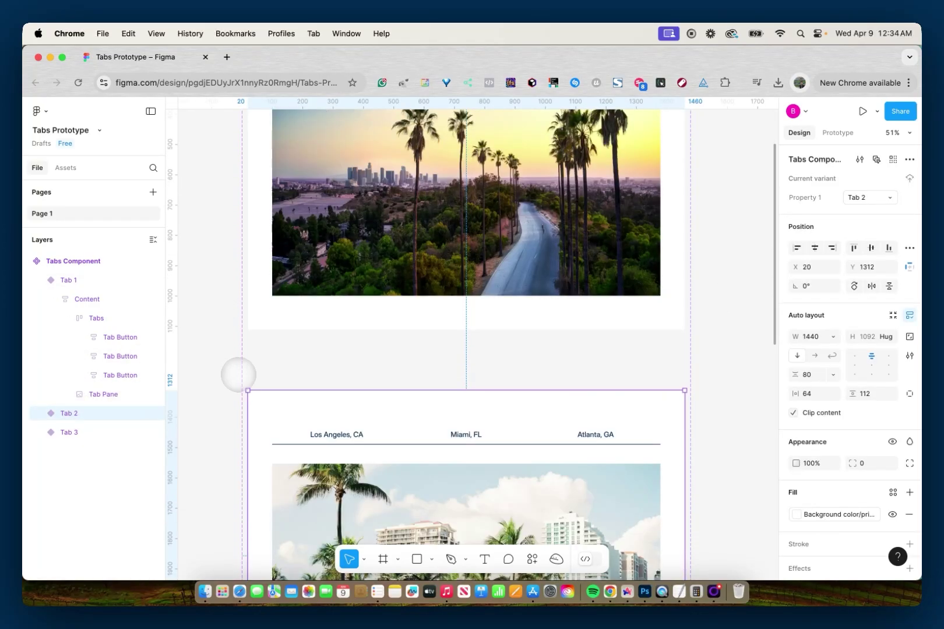
pyautogui.doubleClick(345, 317)
pyautogui.doubleClick(346, 316)
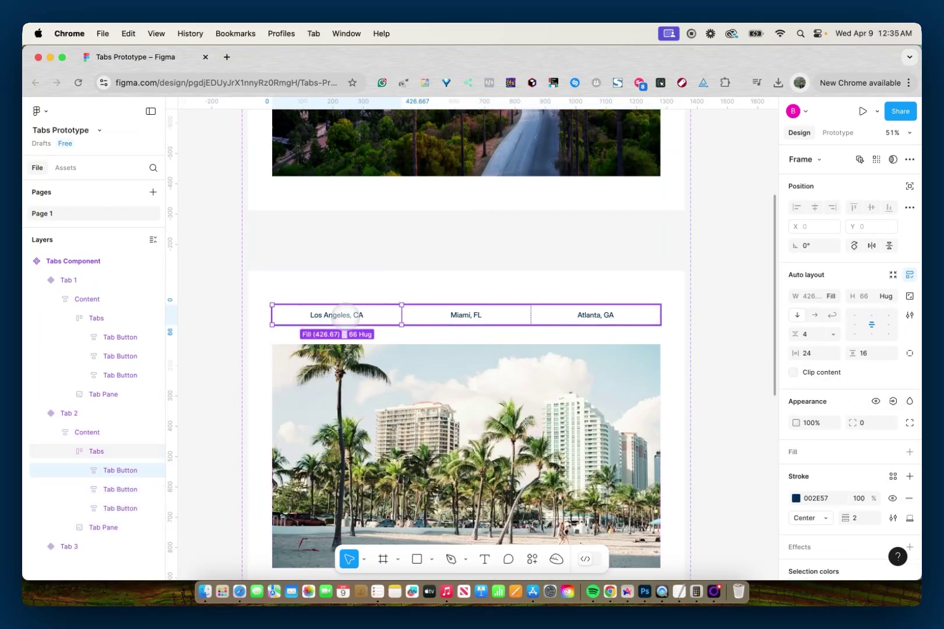
pyautogui.doubleClick(349, 315)
pyautogui.keyDown('shift'); pyautogui.click(535, 315); pyautogui.keyUp('shift')
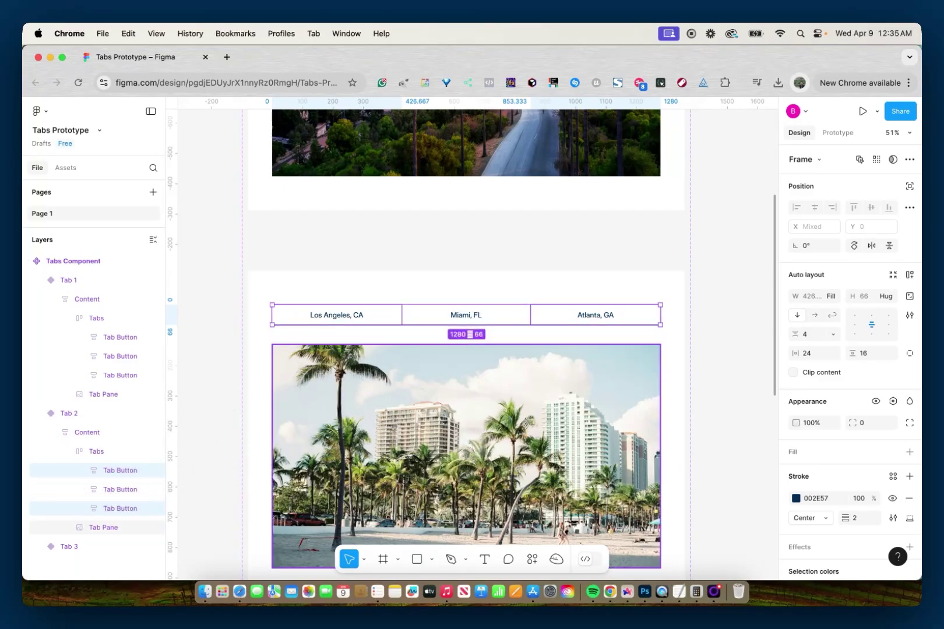
pyautogui.click(812, 423)
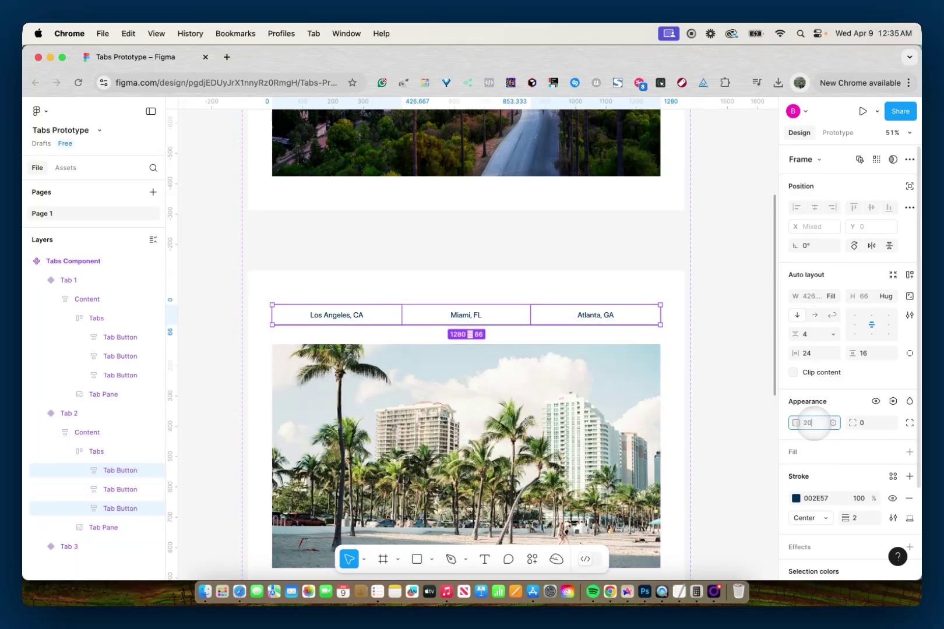
pyautogui.press('Return')
pyautogui.click(722, 353)
# - In Tab 3, fade the Los Angeles, CA and Miami, FL tab buttons to 20% opacity
pyautogui.scroll(-3, 721, 351)
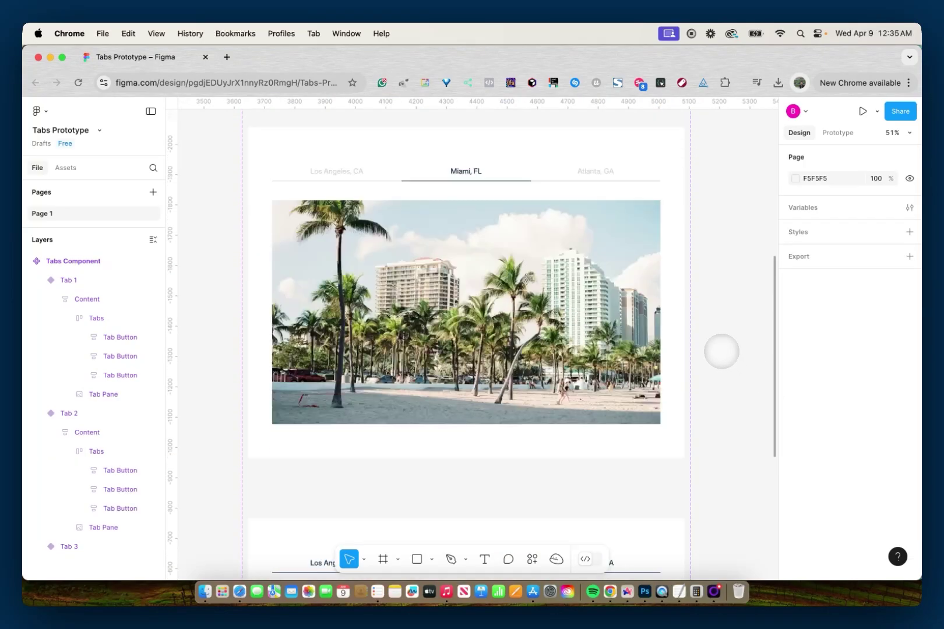
pyautogui.scroll(-10, 722, 351)
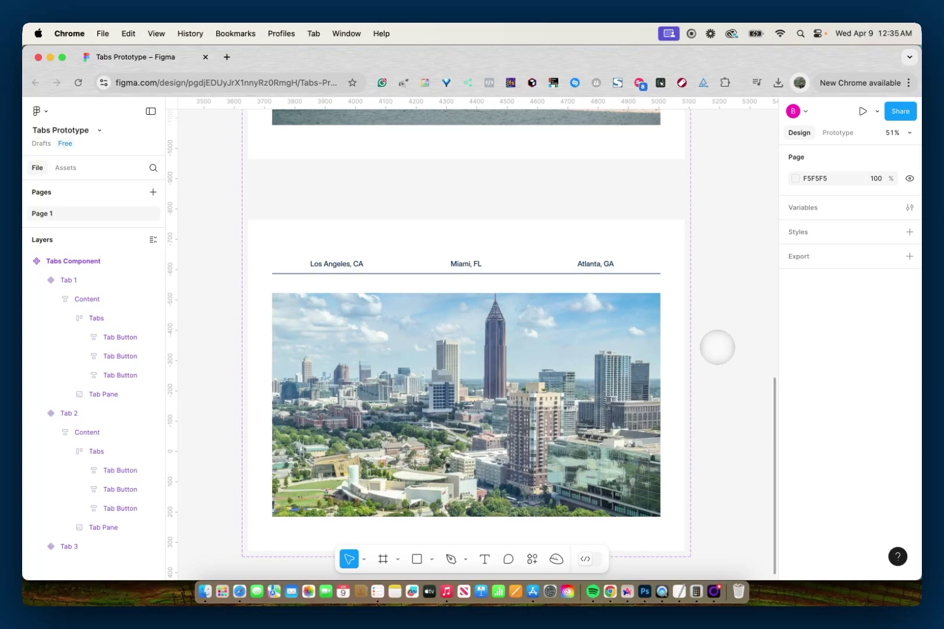
pyautogui.click(380, 262)
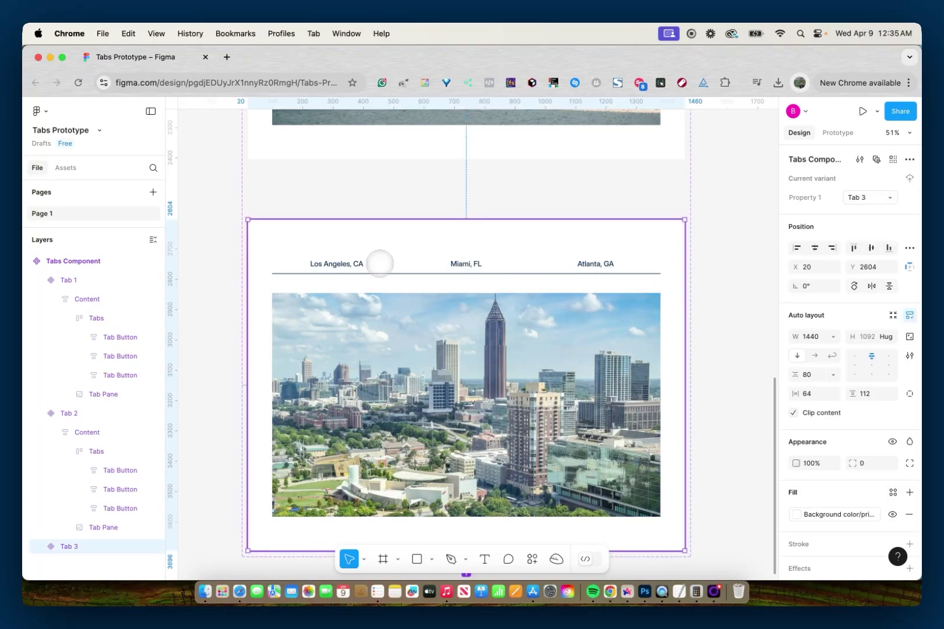
pyautogui.doubleClick(379, 263)
pyautogui.click(379, 264)
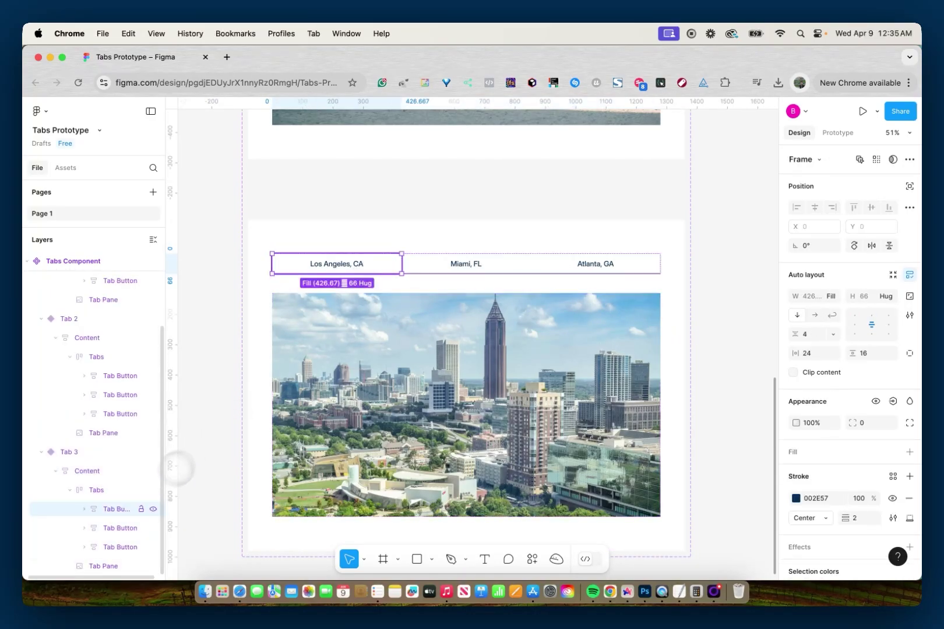
pyautogui.keyDown('shift'); pyautogui.click(111, 527); pyautogui.keyUp('shift')
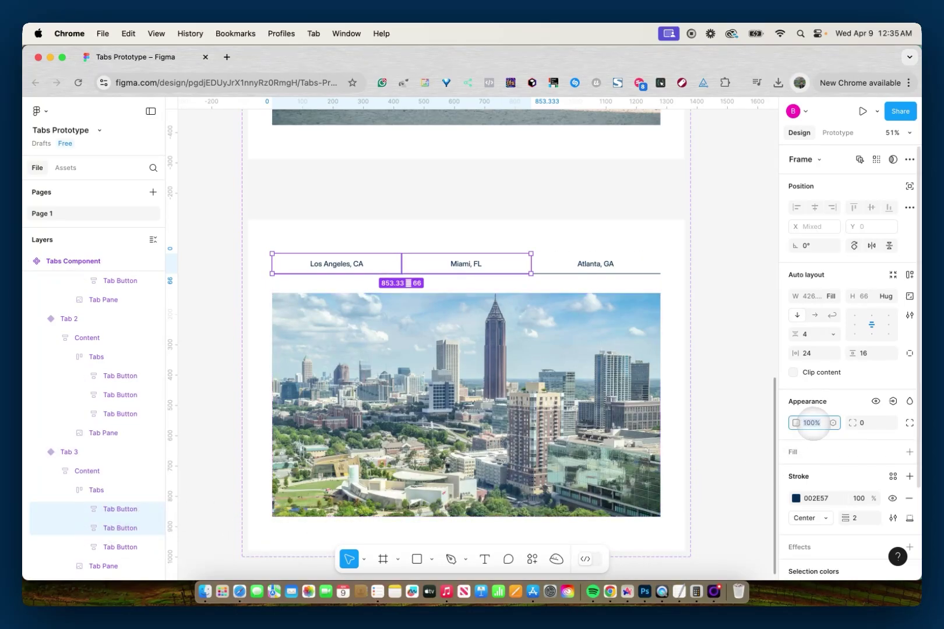
pyautogui.click(745, 351)
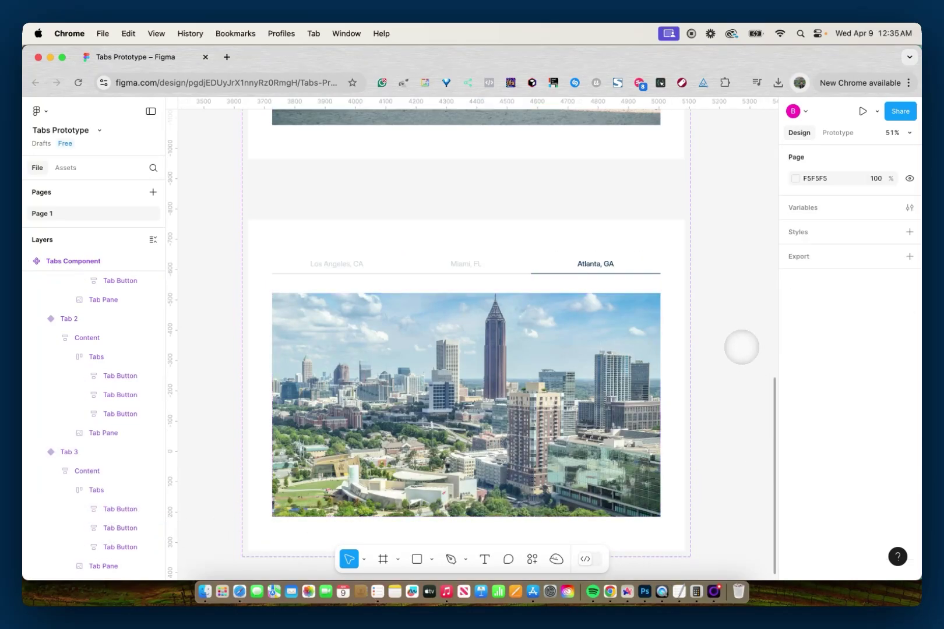
# - Collapse the Tab 1, Tab 2 and Tab 3 layer groups in the Layers panel
pyautogui.scroll(-6, 737, 354)
pyautogui.scroll(5, 737, 354)
pyautogui.hscroll(2, 737, 355)
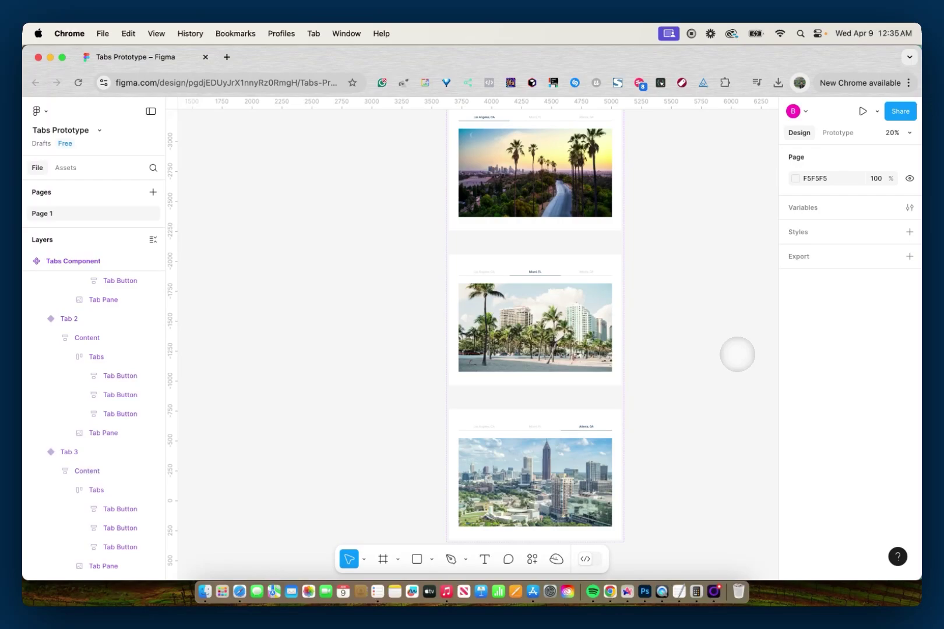
pyautogui.scroll(4, 76, 310)
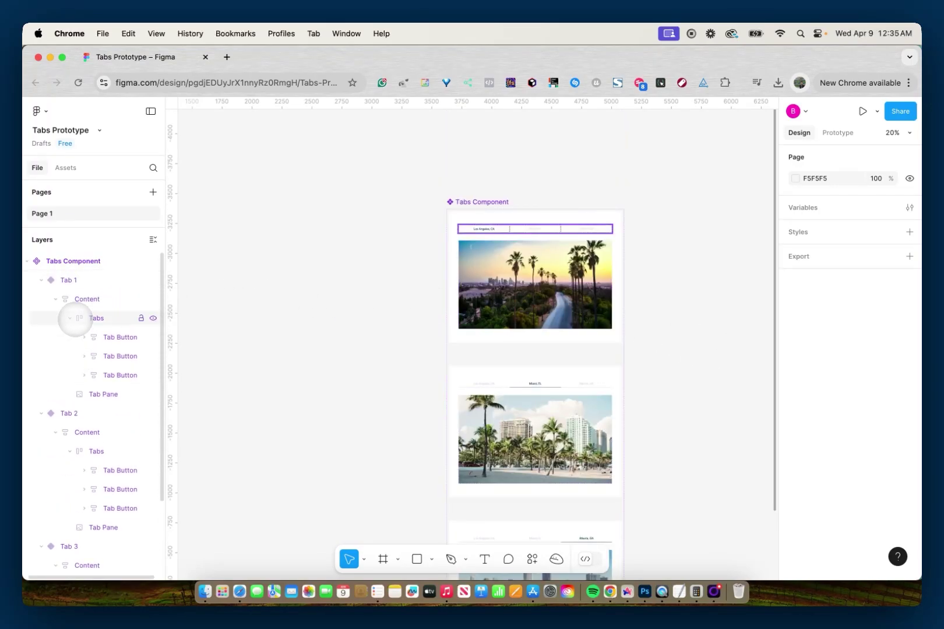
pyautogui.click(40, 281)
pyautogui.click(41, 299)
pyautogui.click(46, 318)
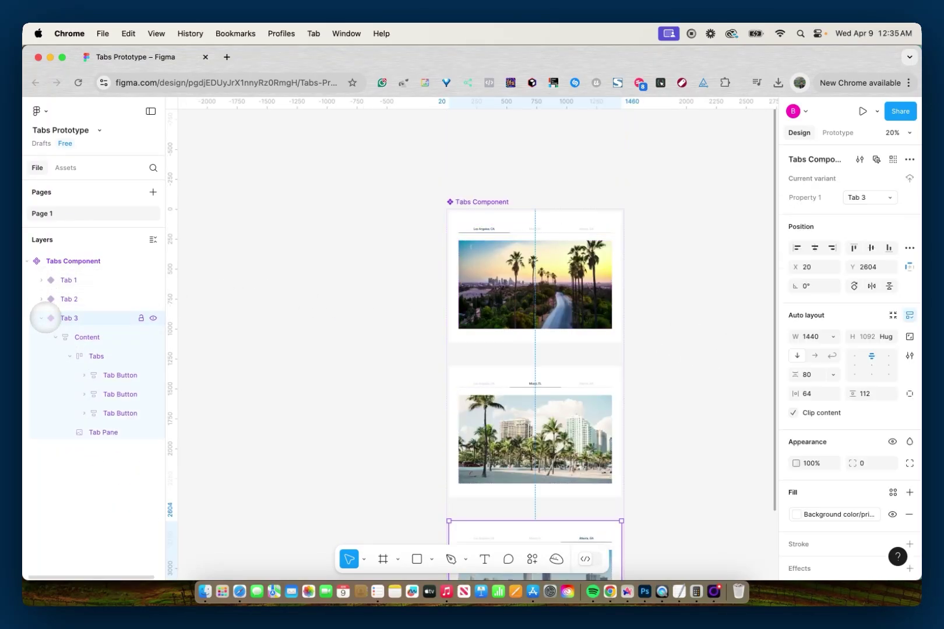
pyautogui.click(42, 318)
pyautogui.click(224, 306)
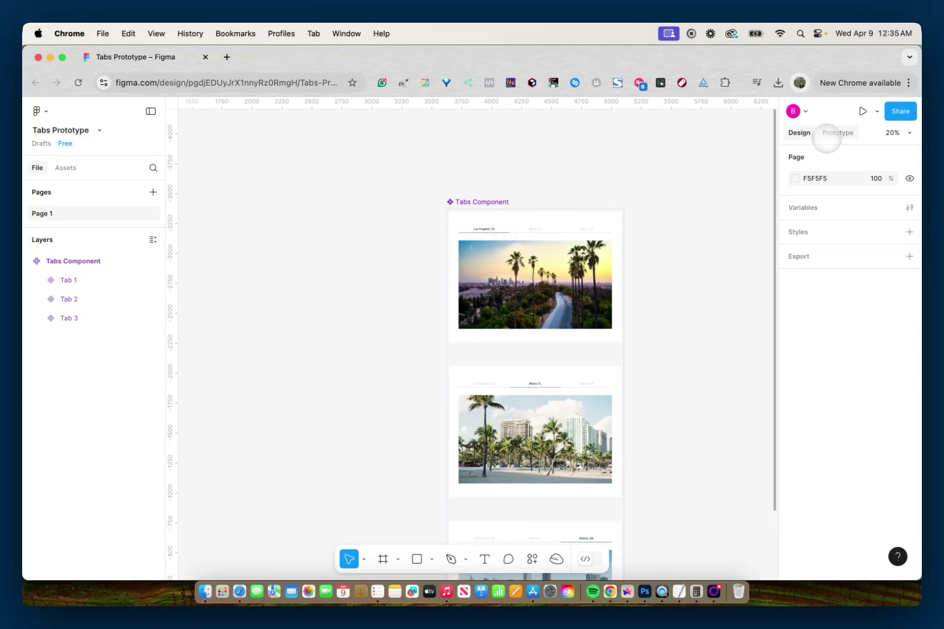
# - Show the Prototype settings with the Tab 1 variant selected
pyautogui.click(837, 132)
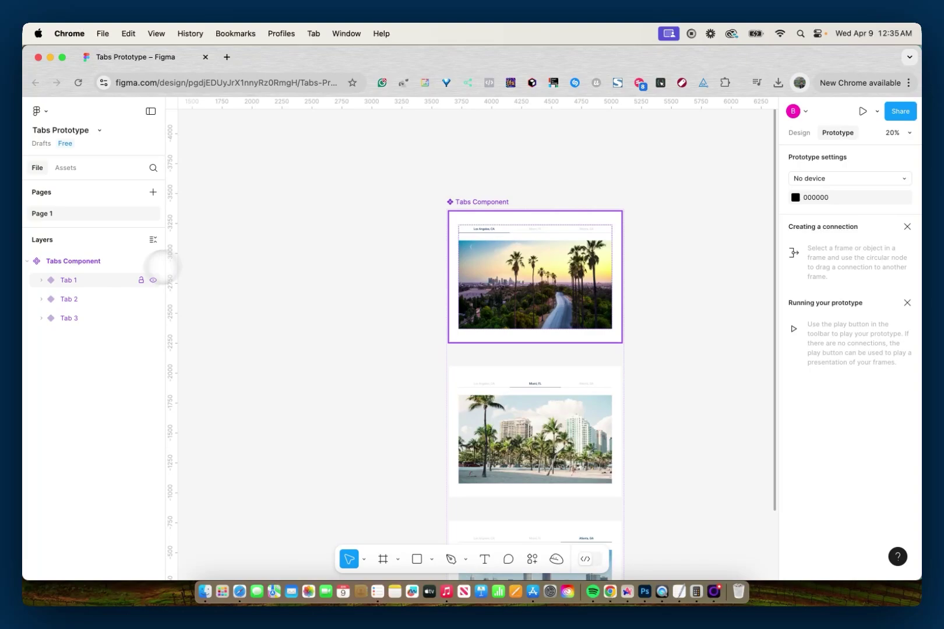
pyautogui.click(77, 280)
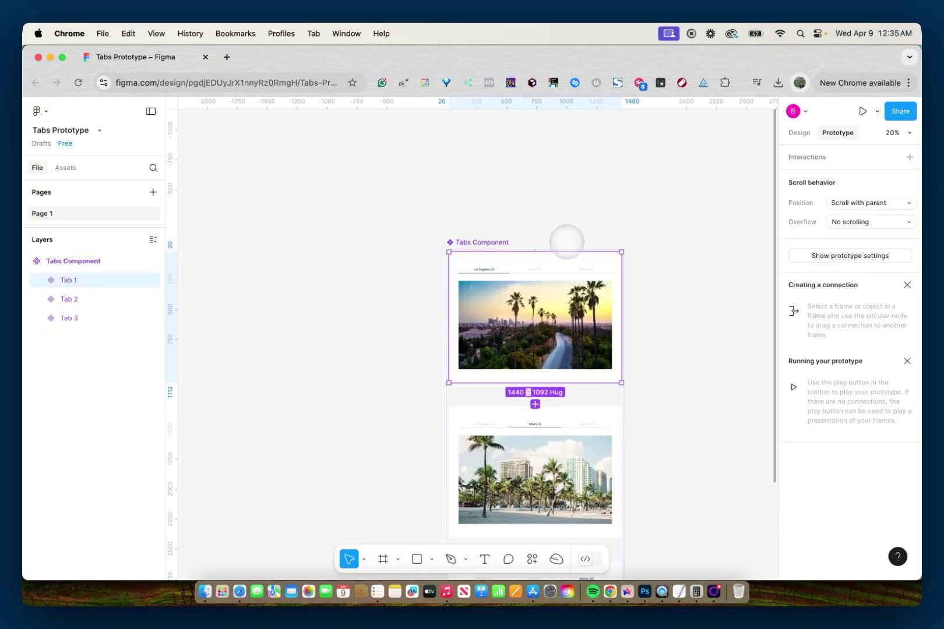
pyautogui.scroll(5, 565, 256)
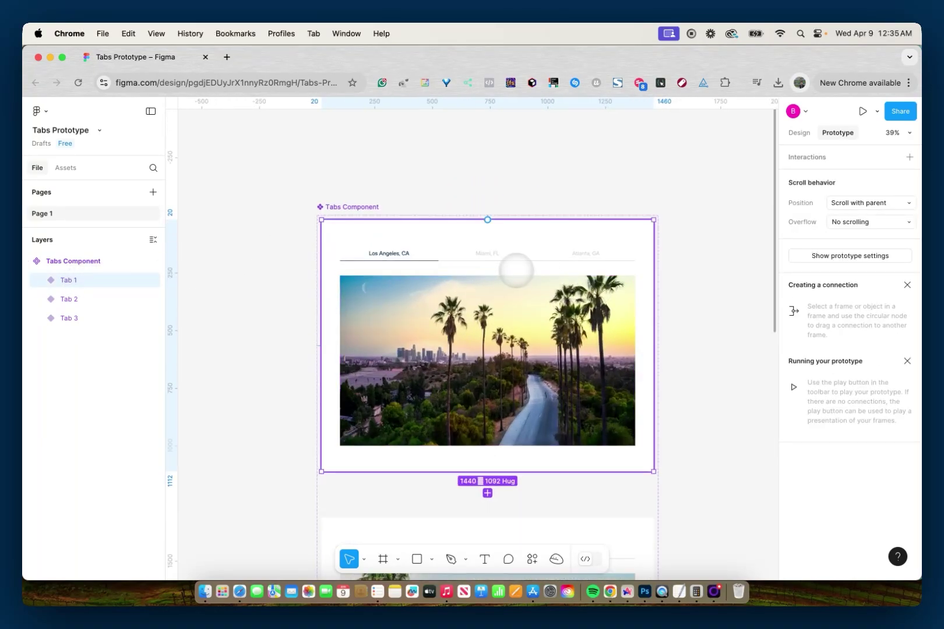
pyautogui.scroll(2, 513, 269)
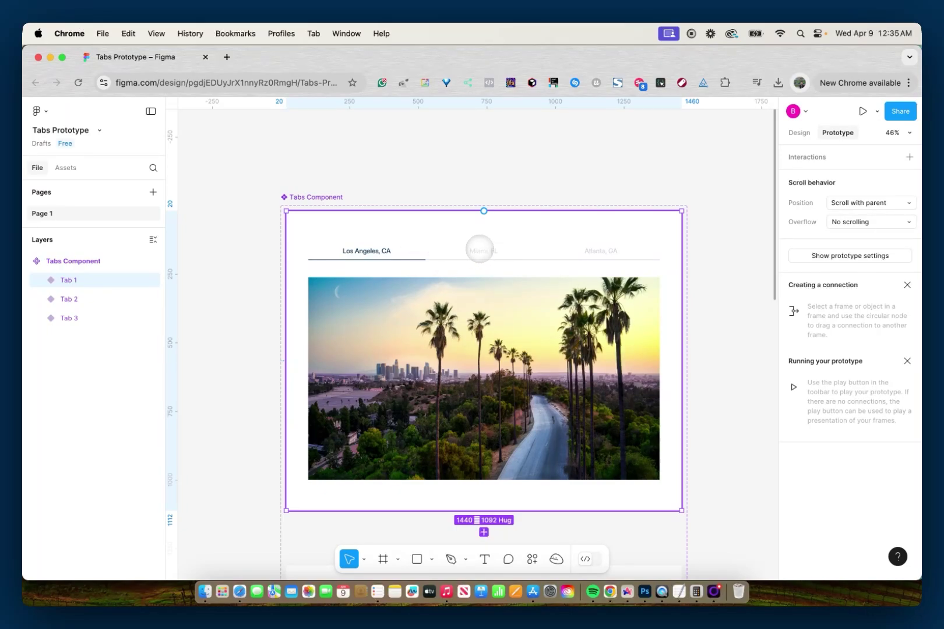
# - In Tab 1, make the Miami, FL tab change to Tab 2 on click with Smart animate
pyautogui.doubleClick(480, 249)
pyautogui.click(459, 248)
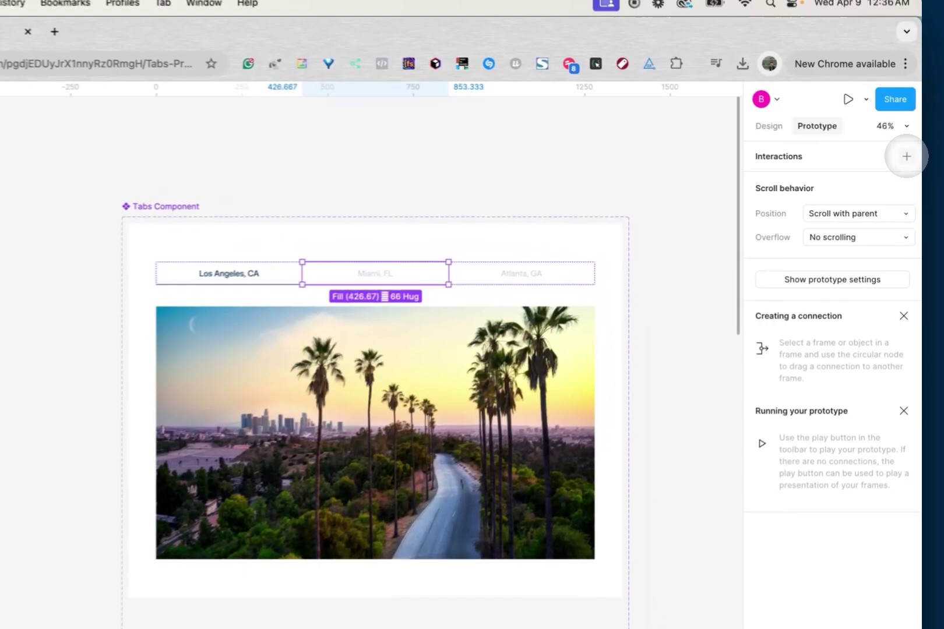
pyautogui.click(909, 157)
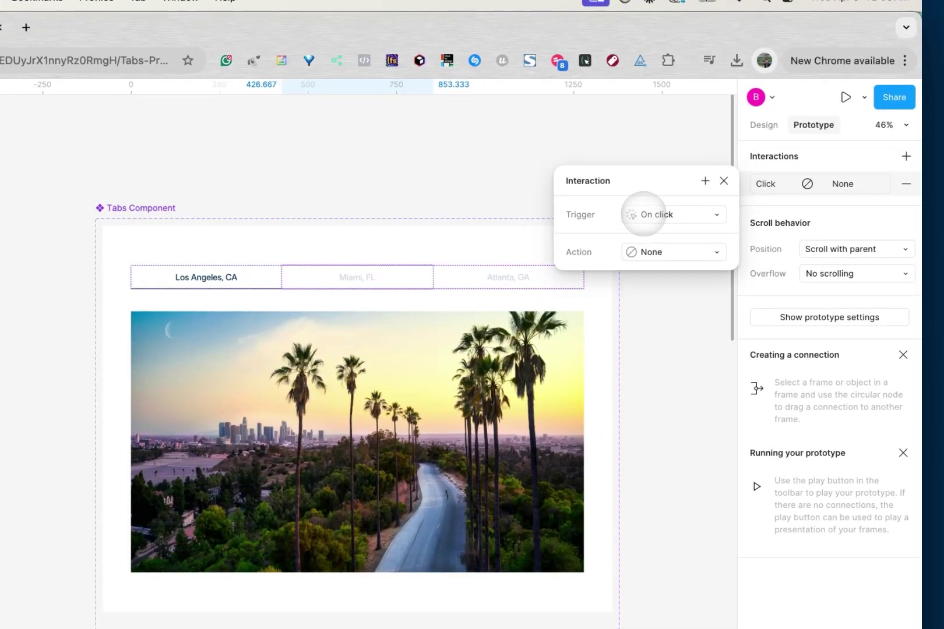
pyautogui.click(649, 252)
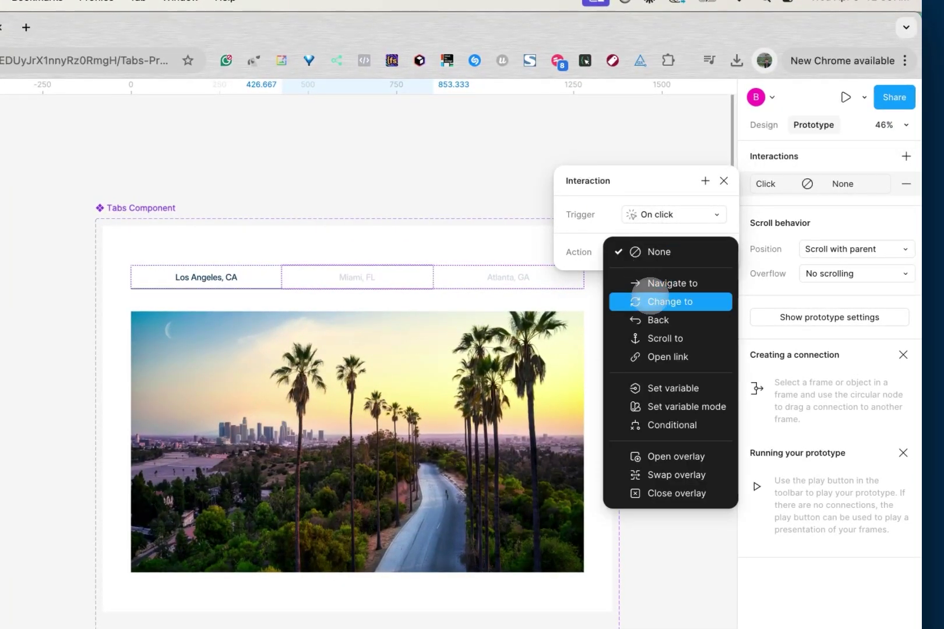
pyautogui.click(641, 301)
pyautogui.click(650, 276)
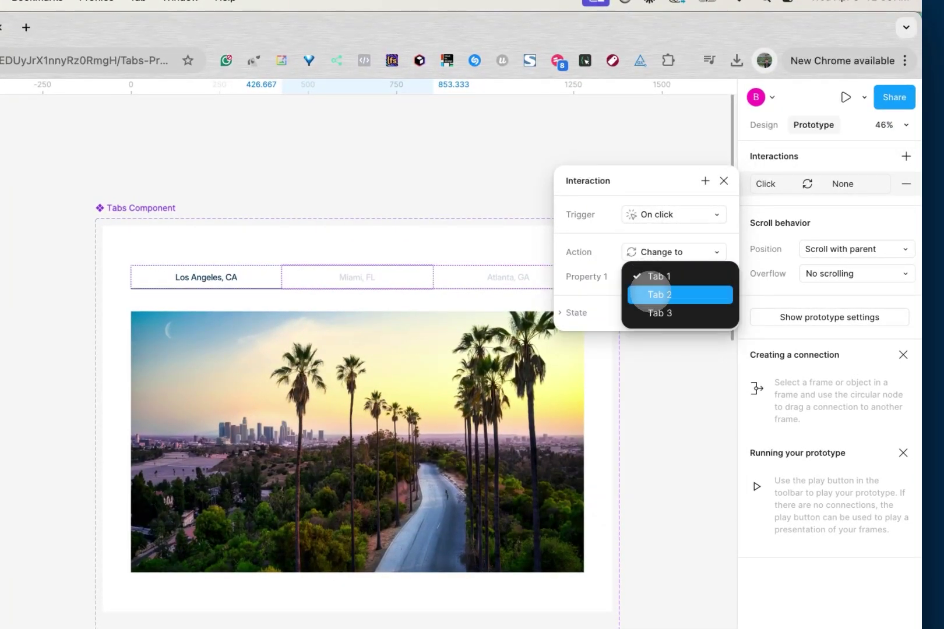
pyautogui.click(652, 295)
pyautogui.click(649, 314)
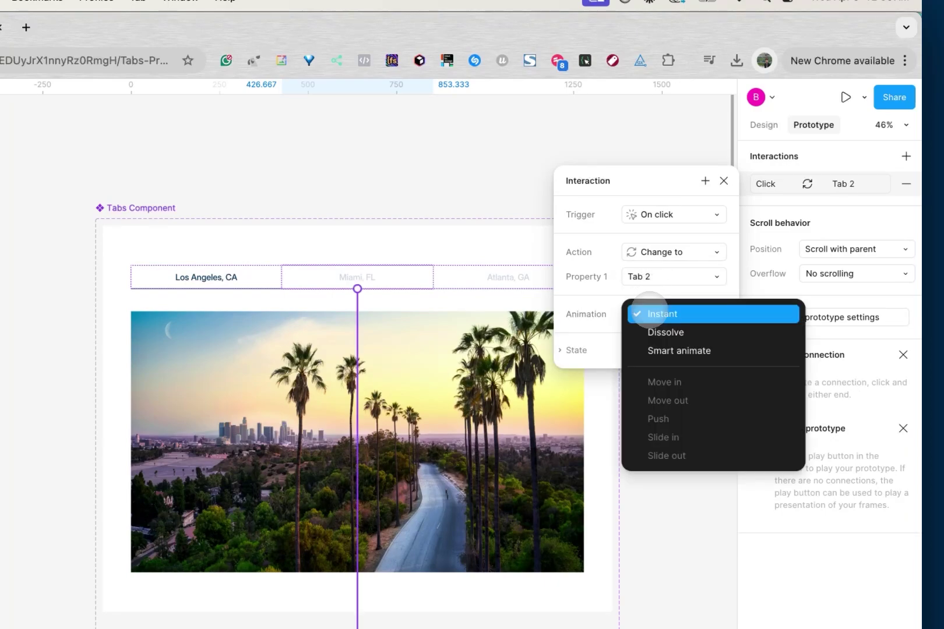
pyautogui.click(661, 350)
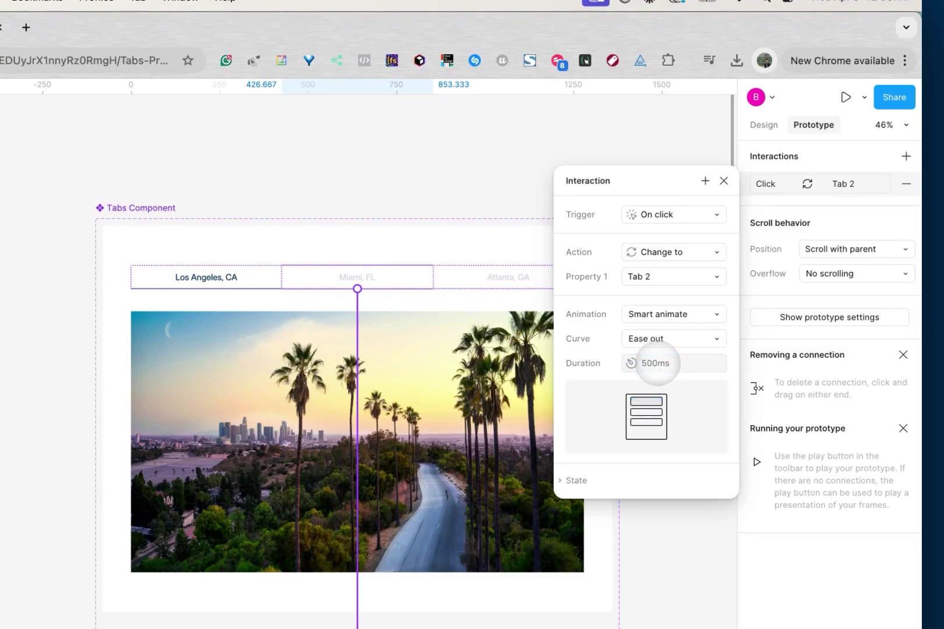
pyautogui.click(724, 181)
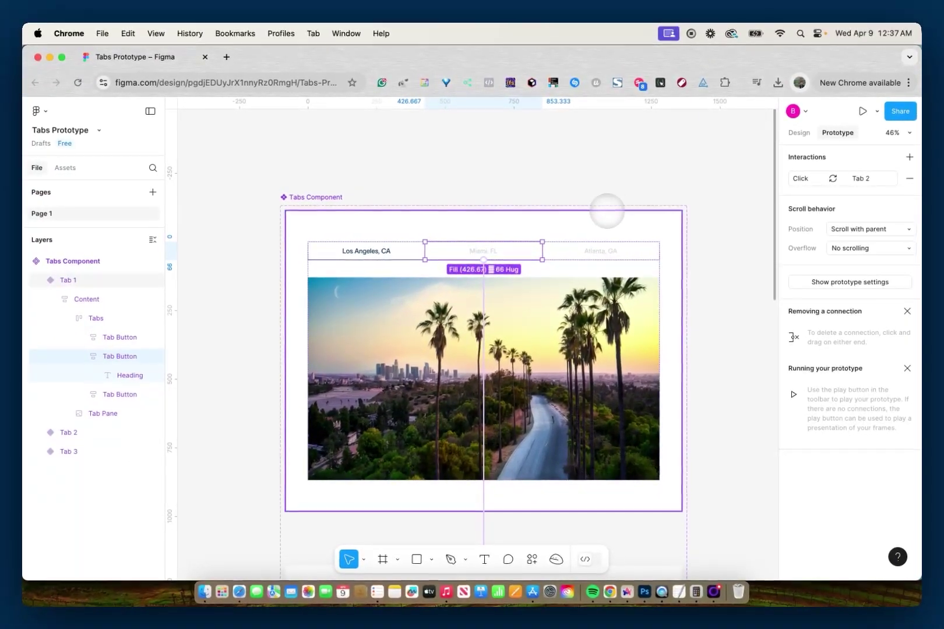
# - Make Tab 1's Atlanta, GA tab change to Tab 3 on click with Smart animate, 500 ms
pyautogui.click(566, 252)
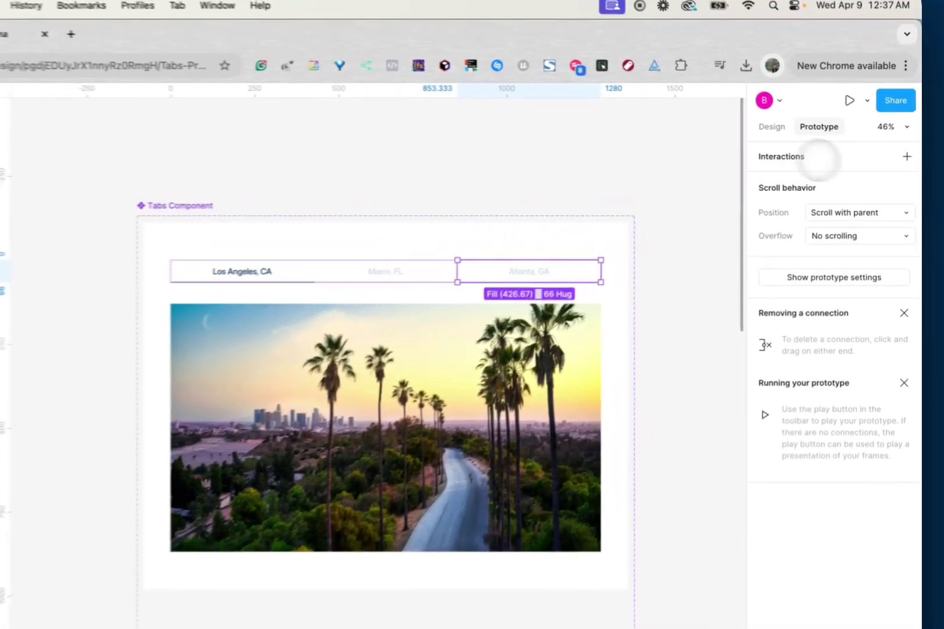
pyautogui.click(909, 157)
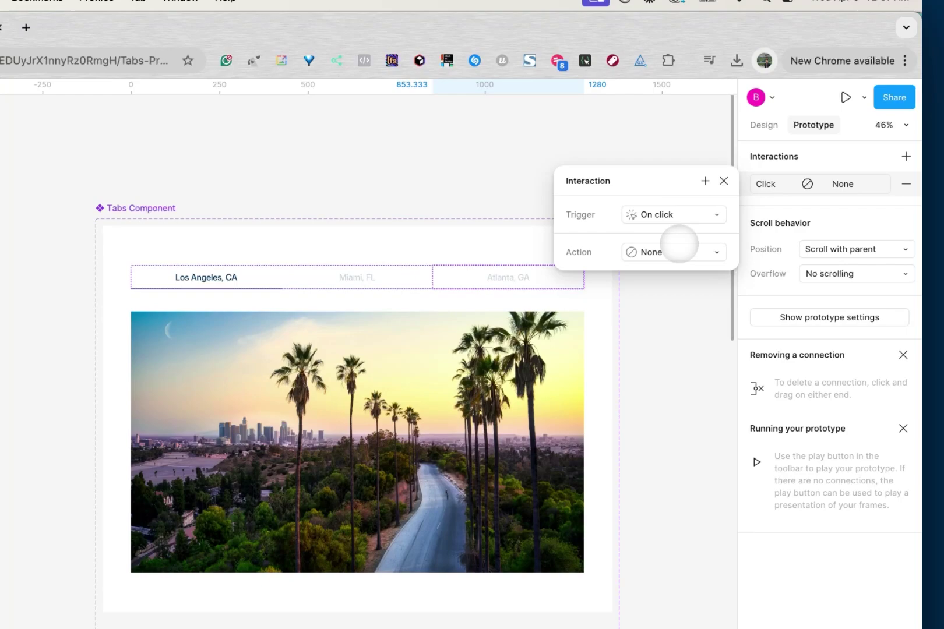
pyautogui.click(679, 250)
pyautogui.click(675, 300)
pyautogui.click(675, 277)
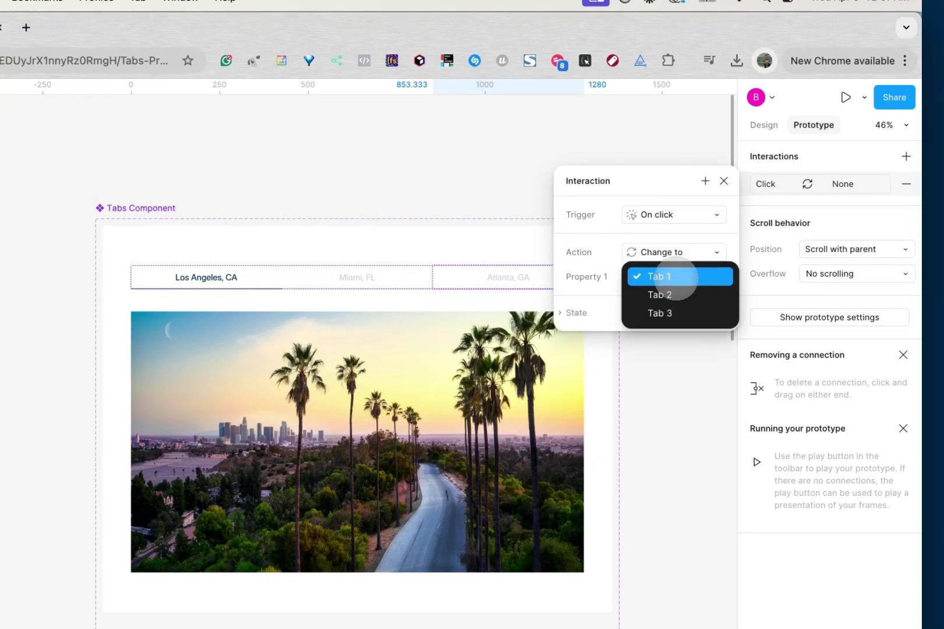
pyautogui.click(675, 313)
pyautogui.click(675, 308)
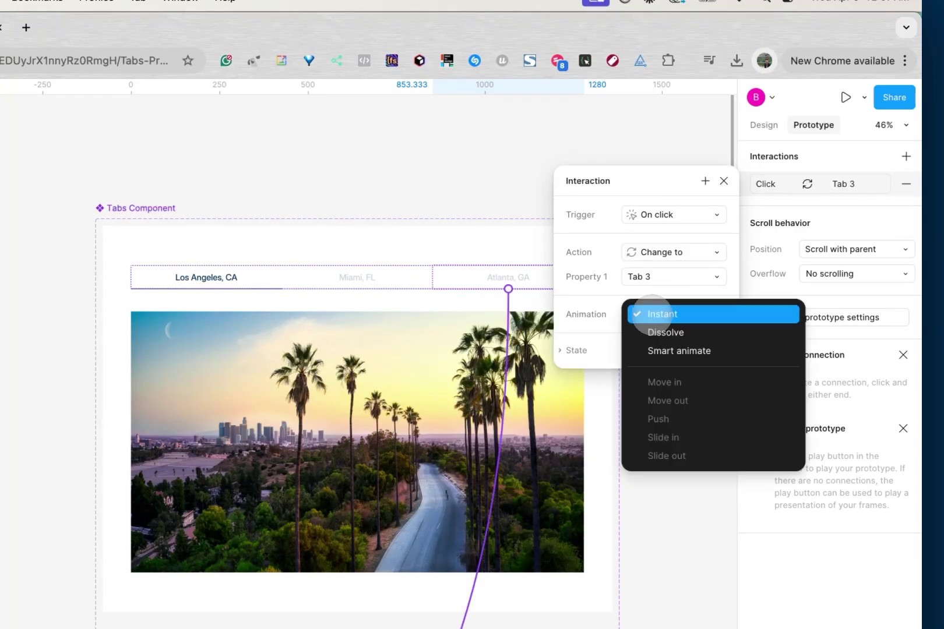
pyautogui.click(653, 349)
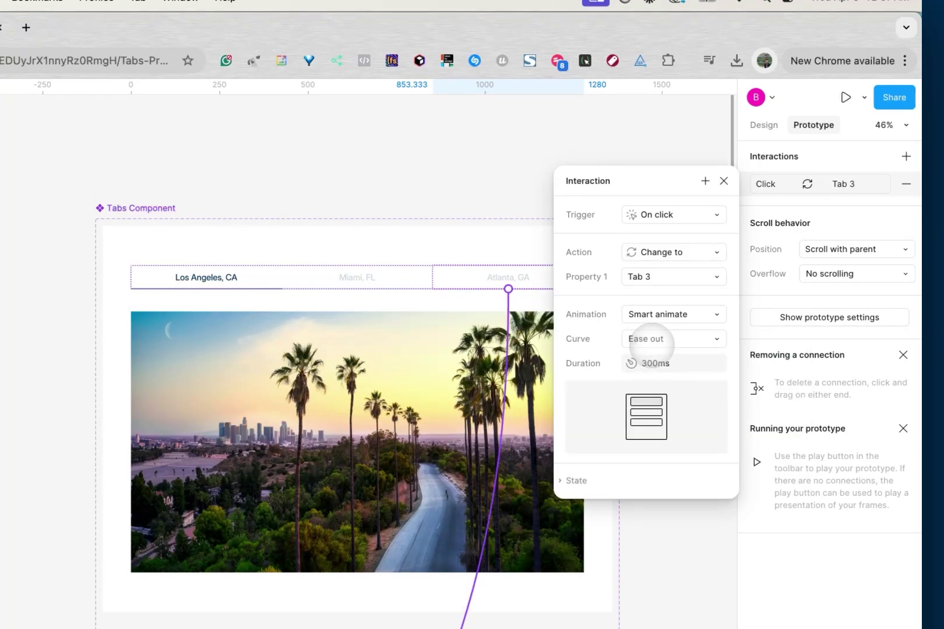
pyautogui.click(649, 362)
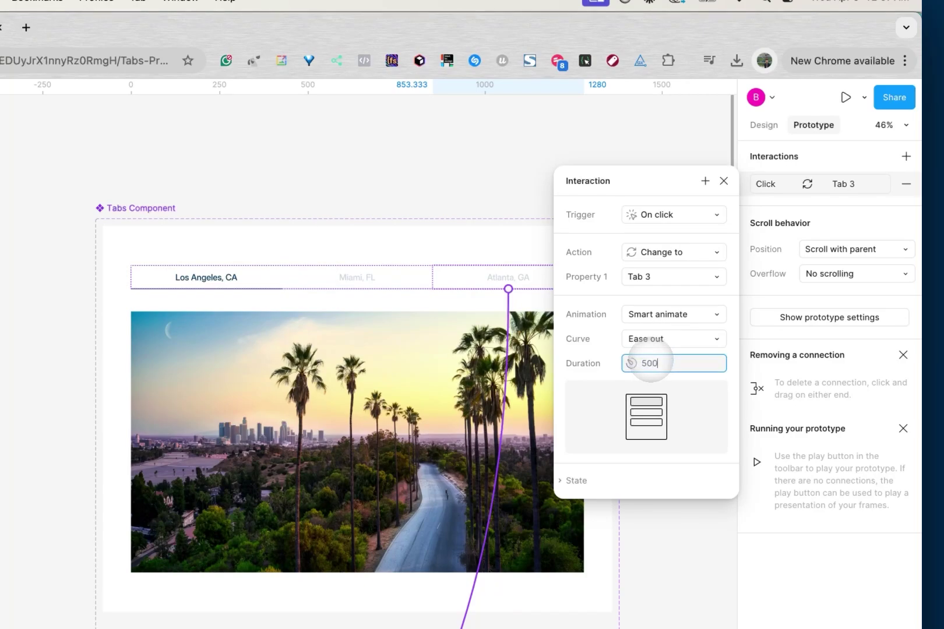
pyautogui.press('Return')
pyautogui.click(723, 181)
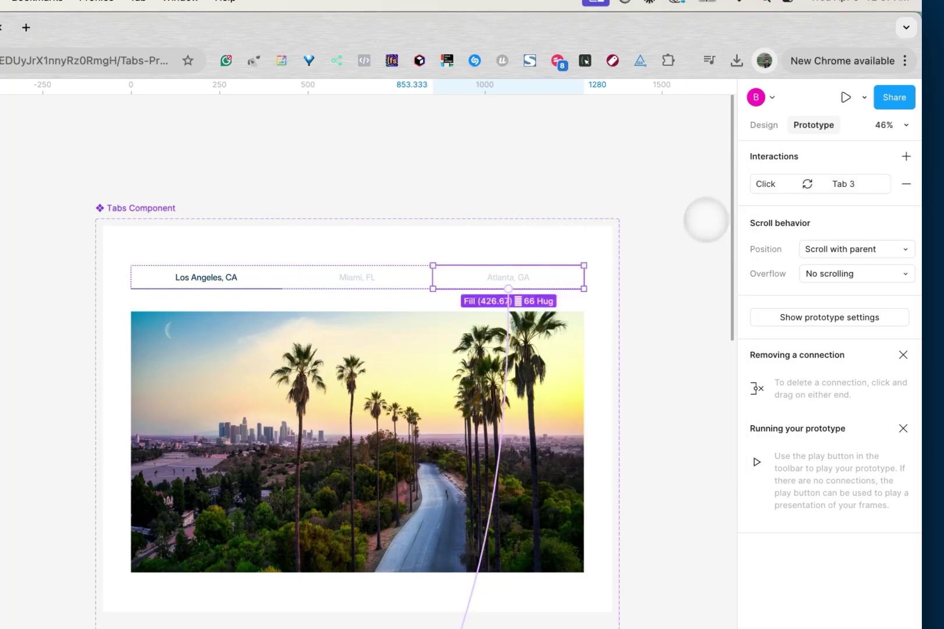
pyautogui.scroll(-2, 706, 220)
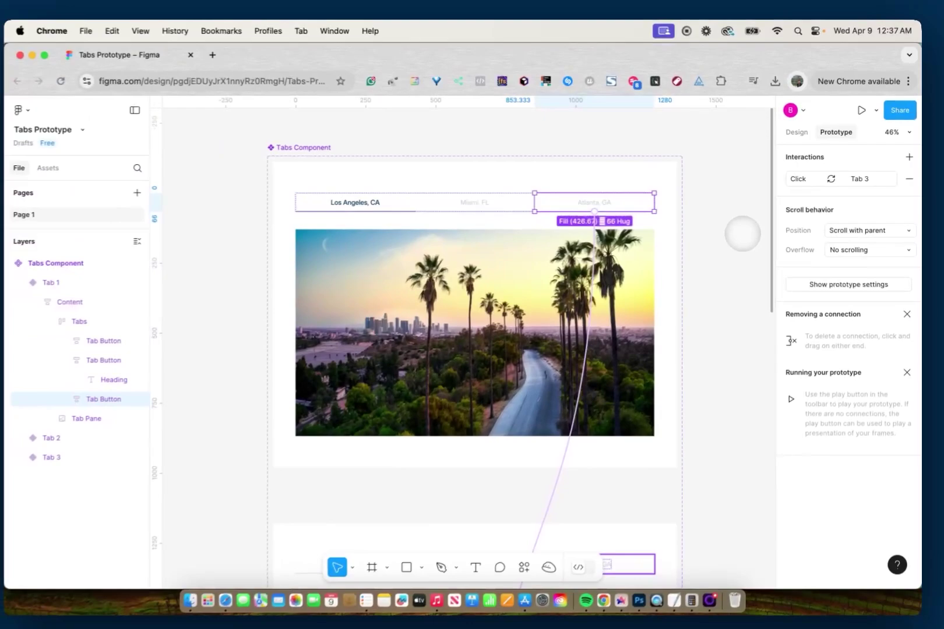
# - In Tab 2, make the Los Angeles tab change to Tab 1 on click with Smart animate
pyautogui.scroll(-1, 742, 233)
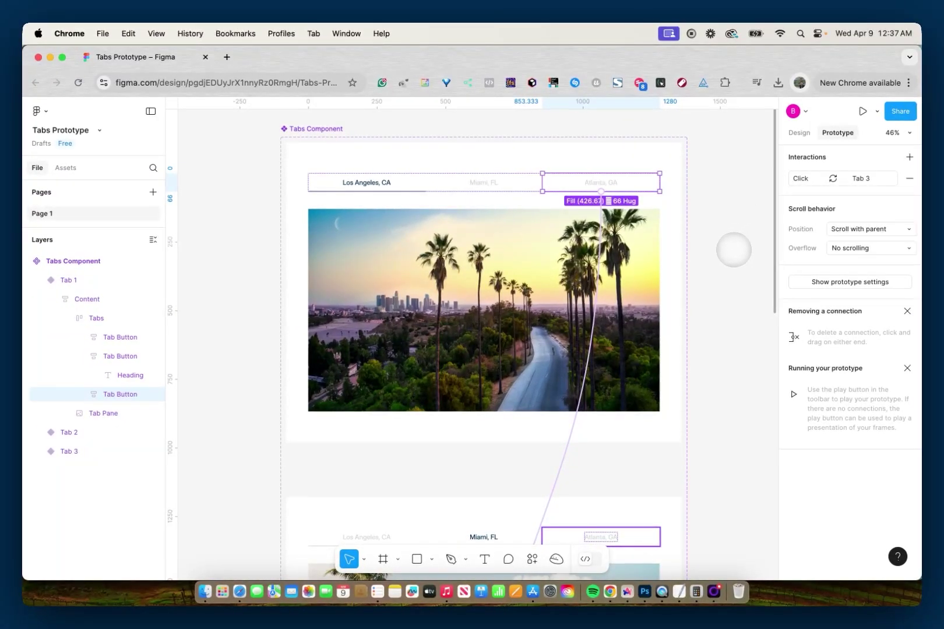
pyautogui.scroll(-10, 721, 274)
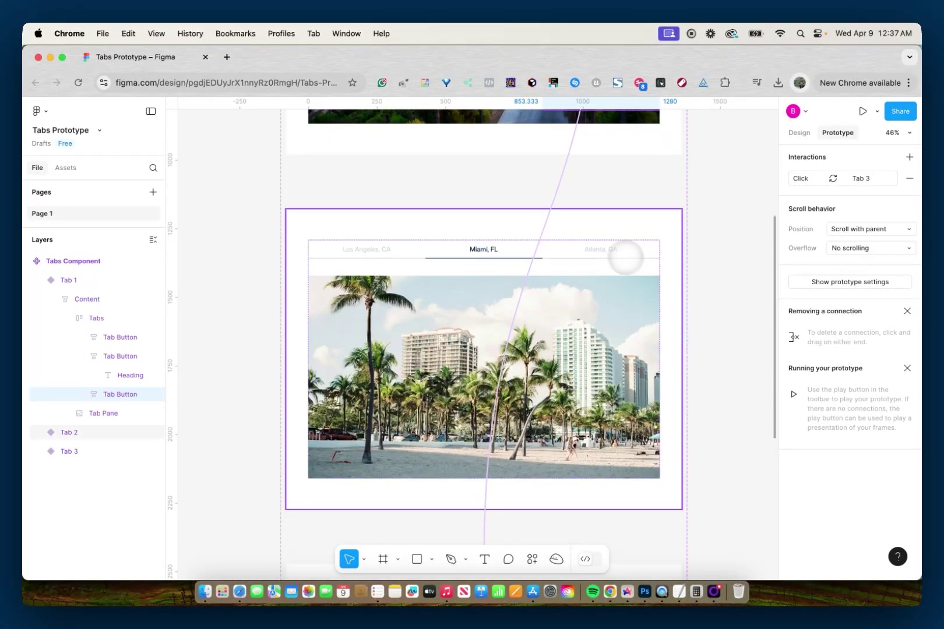
pyautogui.click(444, 228)
pyautogui.doubleClick(389, 247)
pyautogui.doubleClick(390, 247)
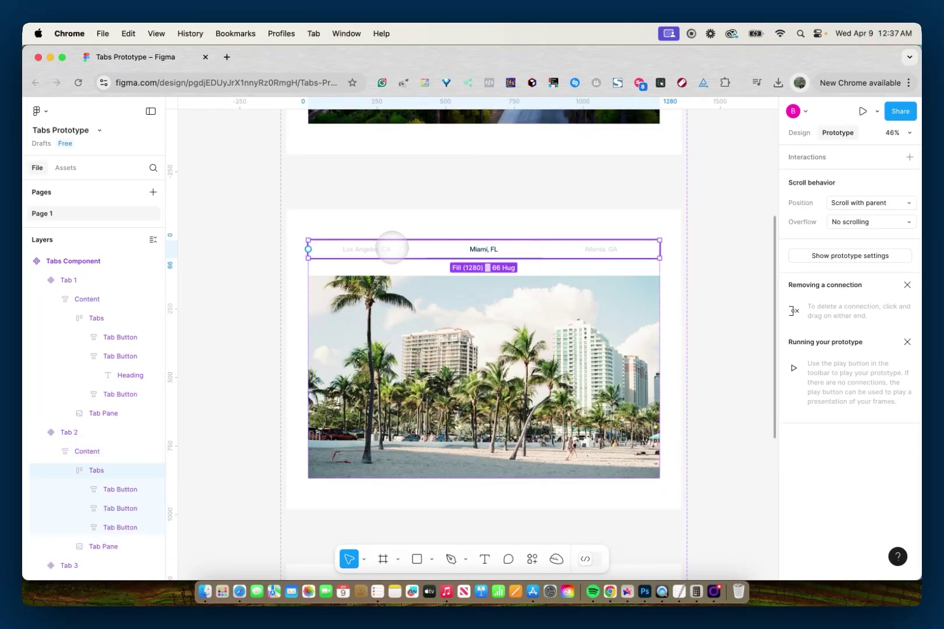
pyautogui.doubleClick(392, 244)
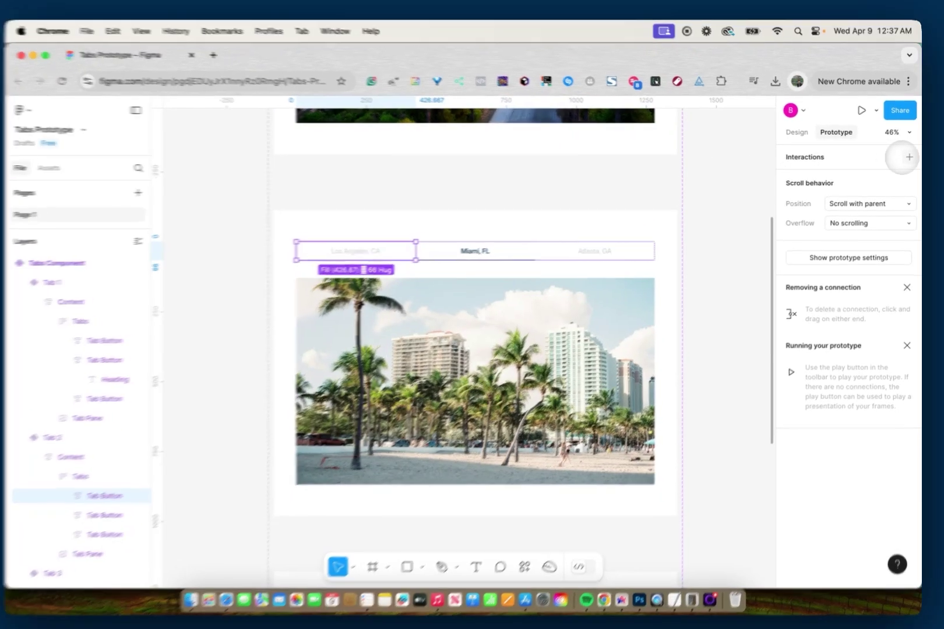
pyautogui.click(903, 157)
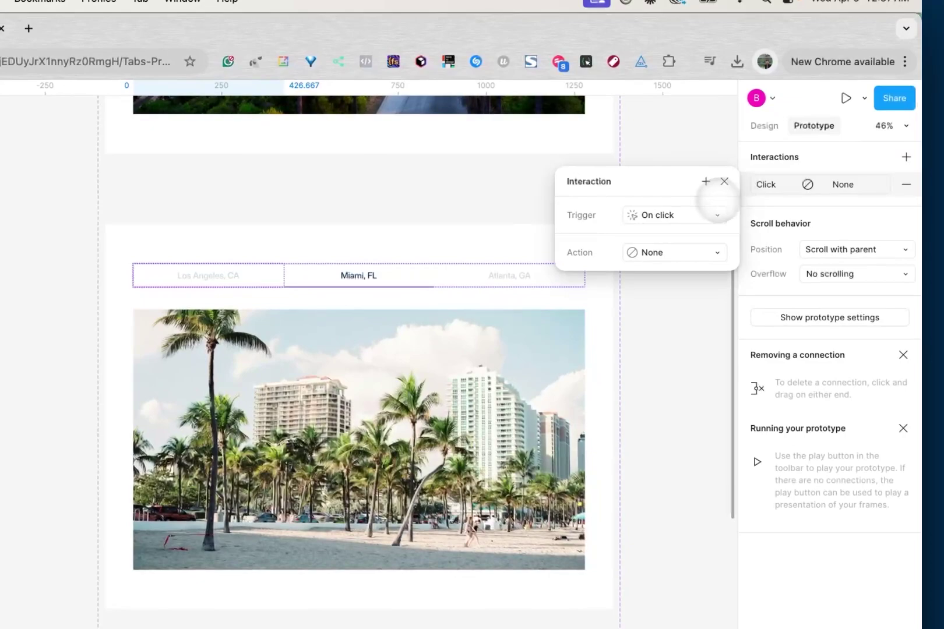
pyautogui.click(730, 232)
pyautogui.click(671, 303)
pyautogui.click(671, 277)
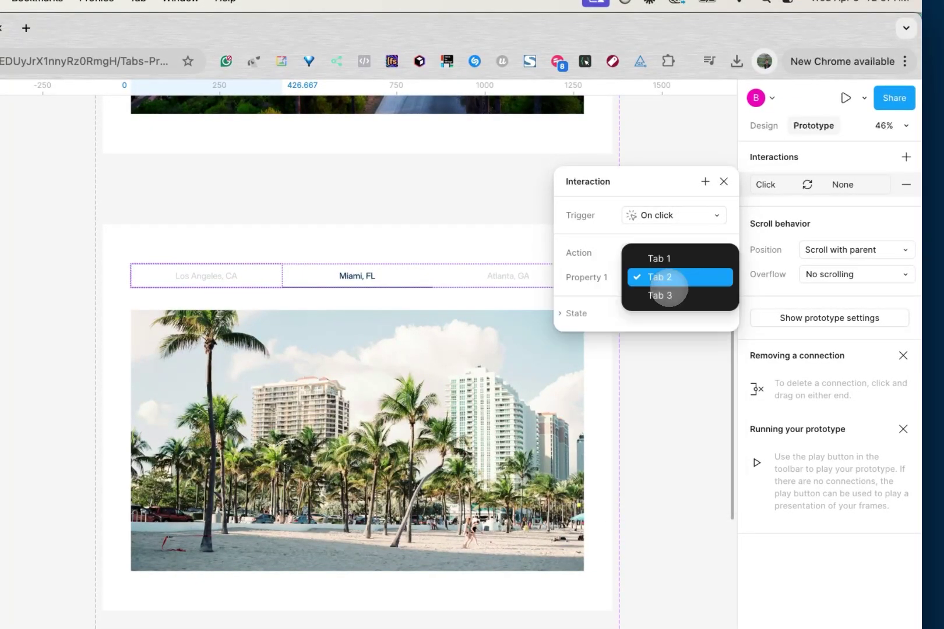
pyautogui.click(670, 259)
pyautogui.click(664, 313)
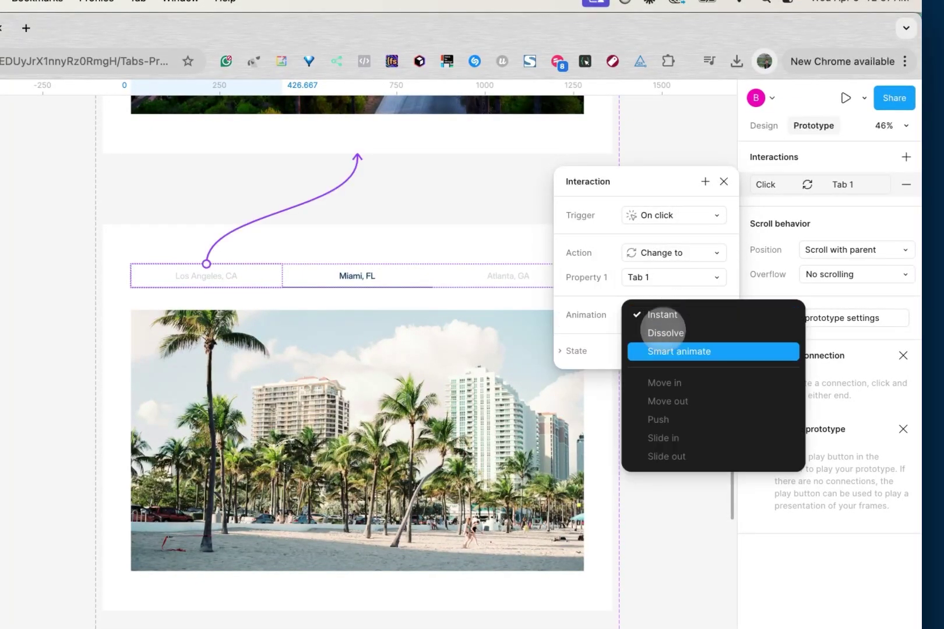
pyautogui.click(658, 351)
pyautogui.click(658, 362)
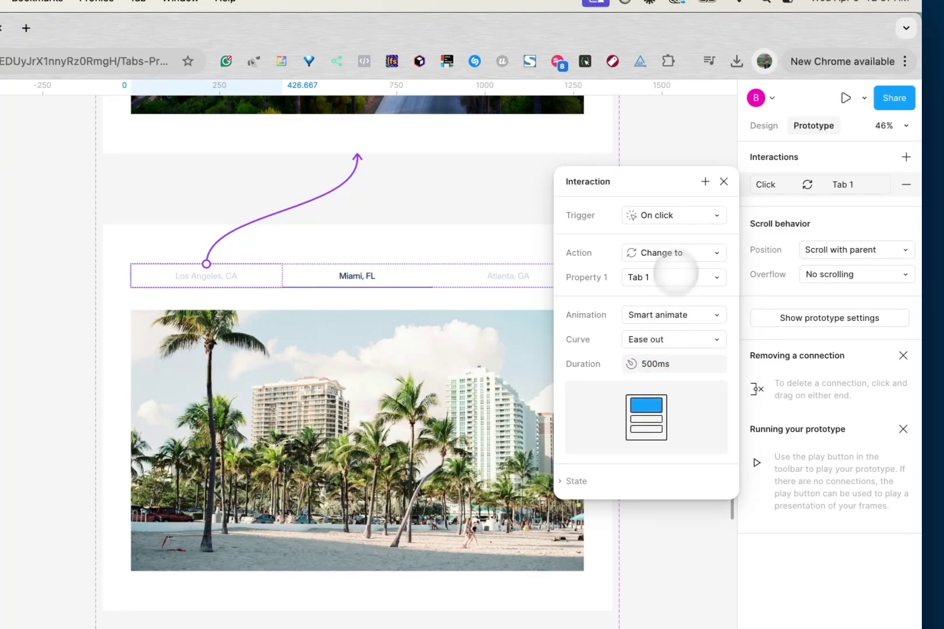
pyautogui.click(724, 182)
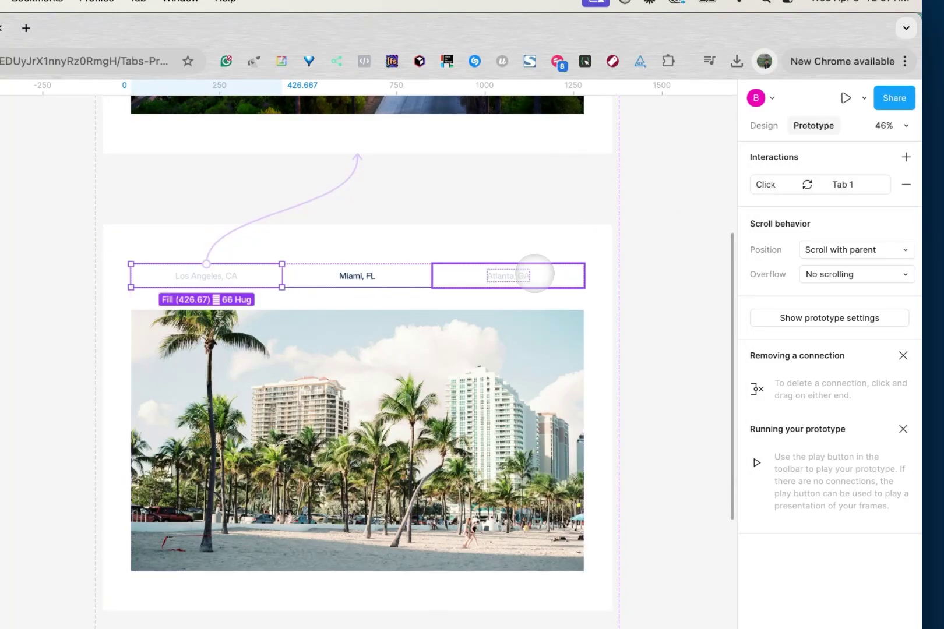
# - Make Tab 2's Atlanta tab change to Tab 3 on click with Smart animate, 500 ms
pyautogui.click(535, 274)
pyautogui.click(906, 157)
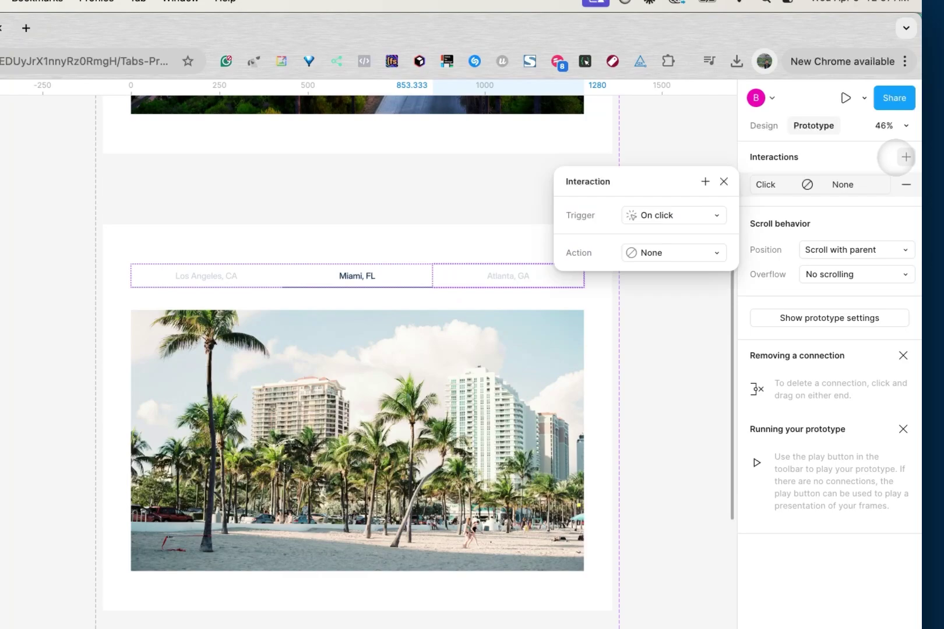
pyautogui.click(666, 251)
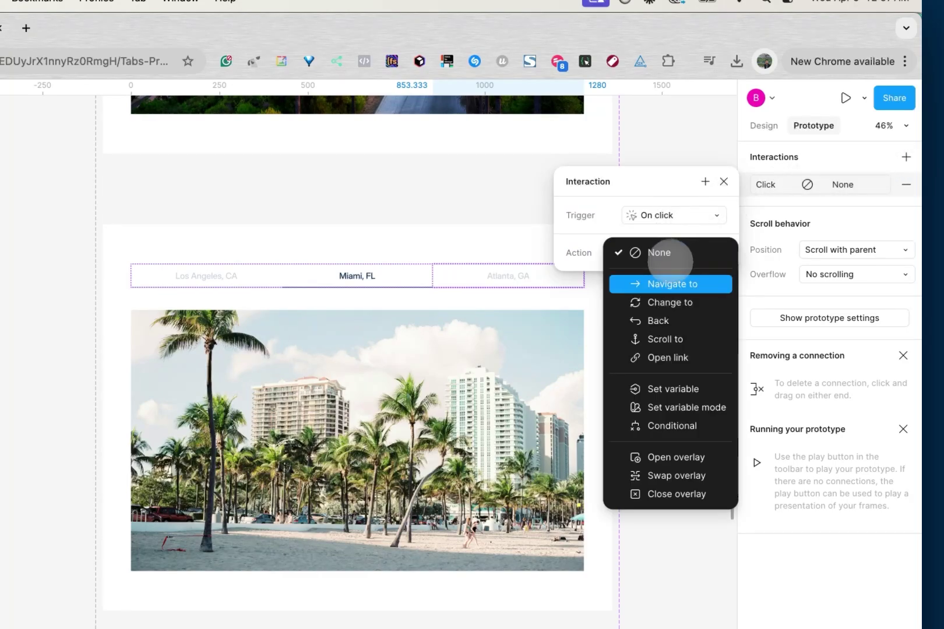
pyautogui.click(666, 302)
pyautogui.click(667, 277)
pyautogui.click(670, 295)
pyautogui.click(656, 313)
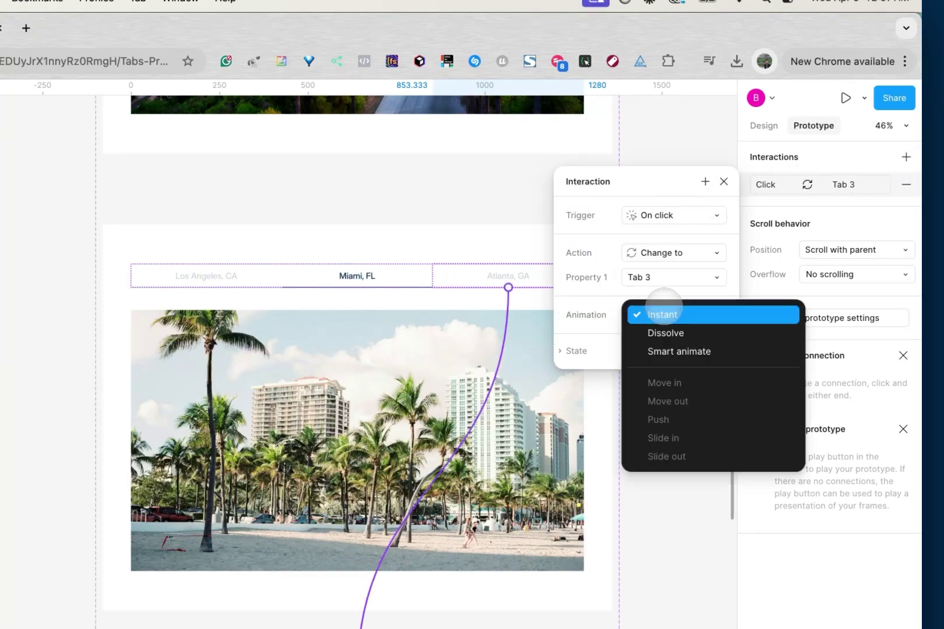
pyautogui.click(660, 349)
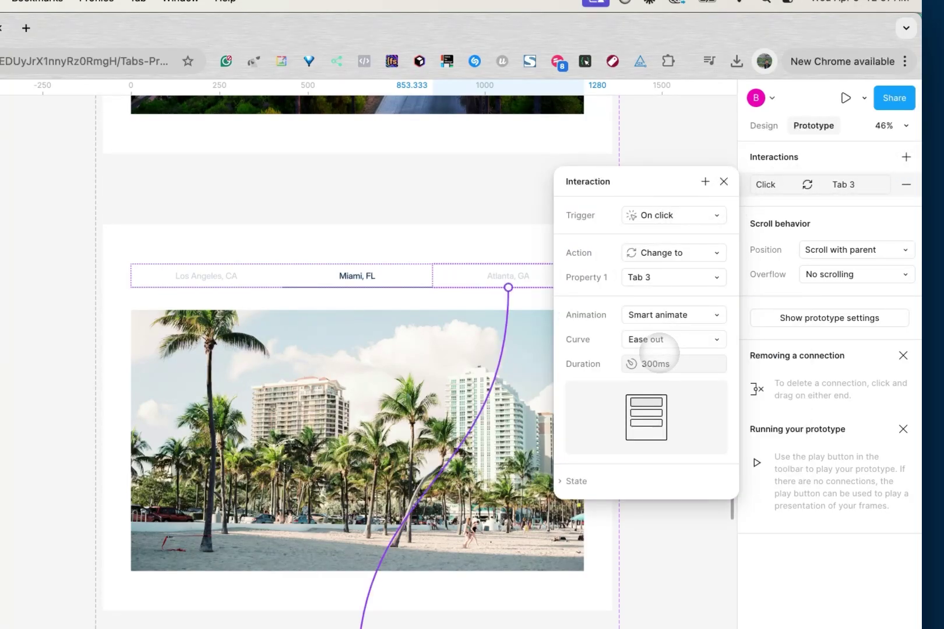
pyautogui.click(657, 363)
pyautogui.write('500')
pyautogui.press('Return')
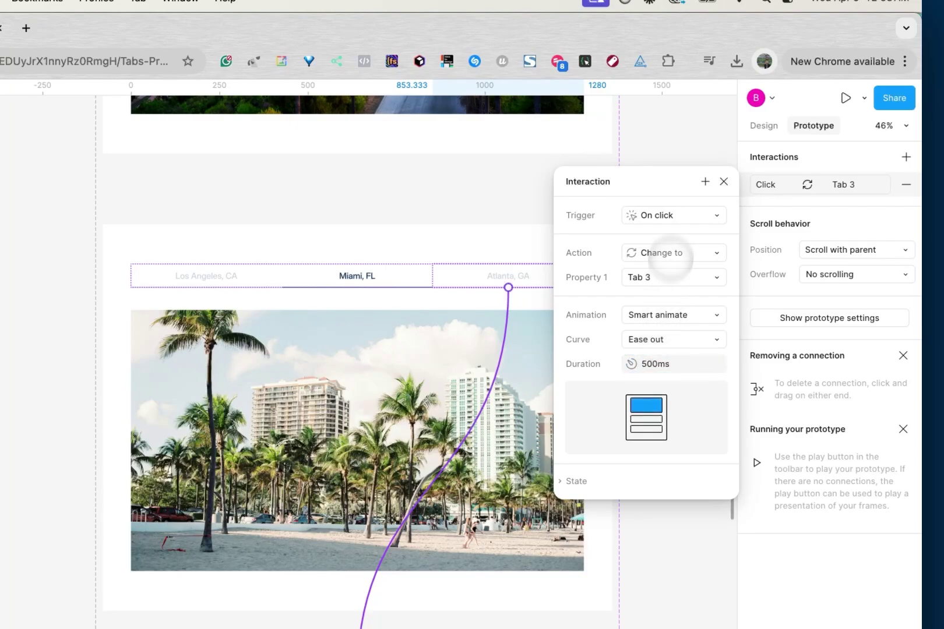
pyautogui.click(722, 182)
# - In Tab 3, make the Los Angeles tab change to Tab 1 on click with Smart animate
pyautogui.scroll(-10, 653, 225)
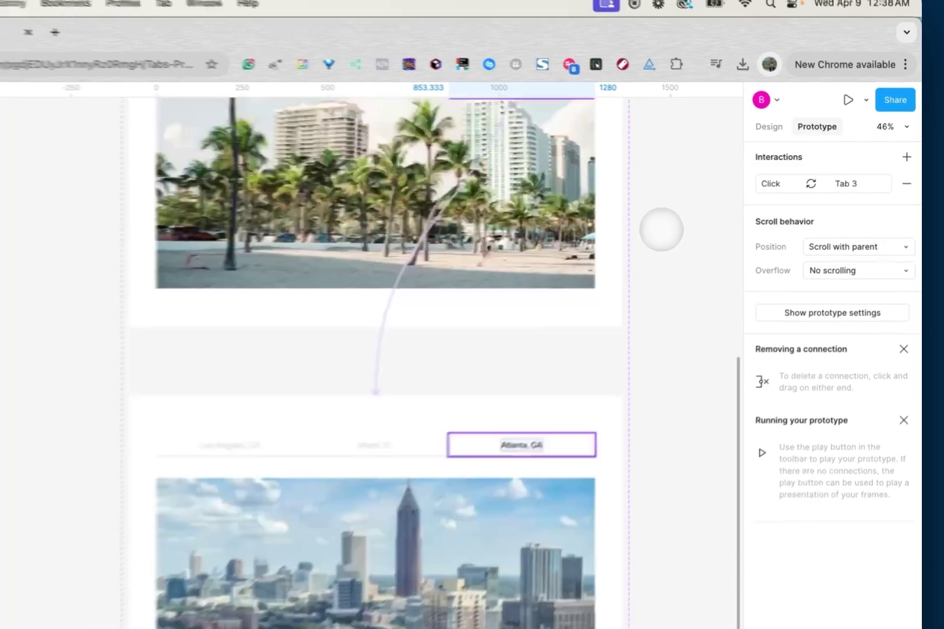
pyautogui.scroll(-1, 659, 285)
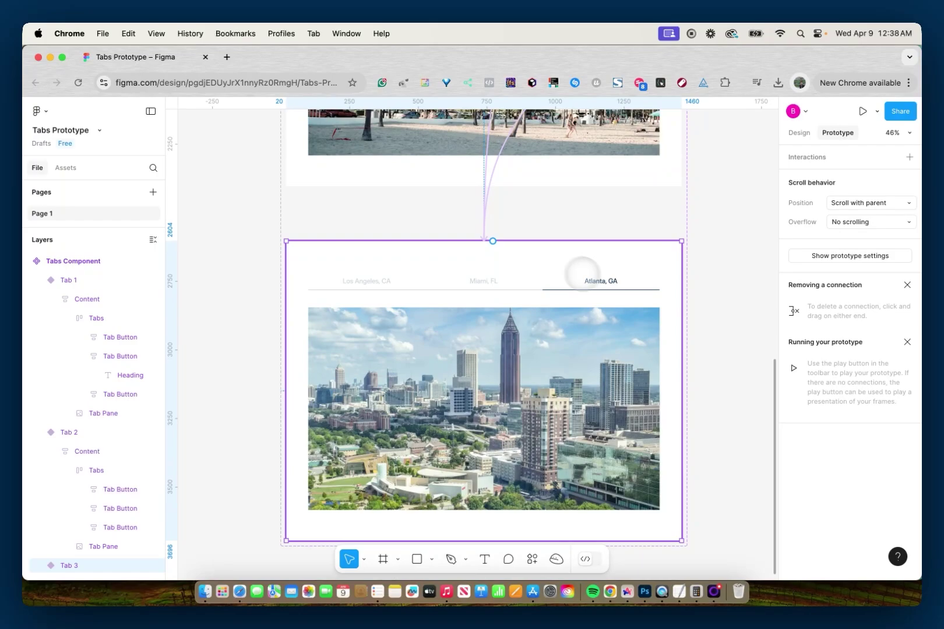
pyautogui.click(392, 273)
pyautogui.click(396, 276)
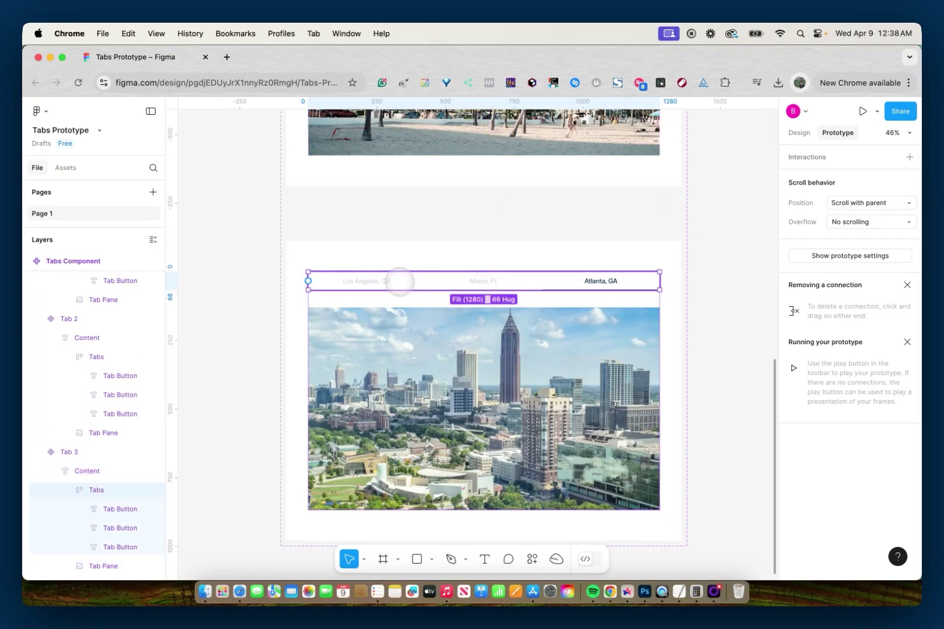
pyautogui.click(400, 280)
pyautogui.click(909, 156)
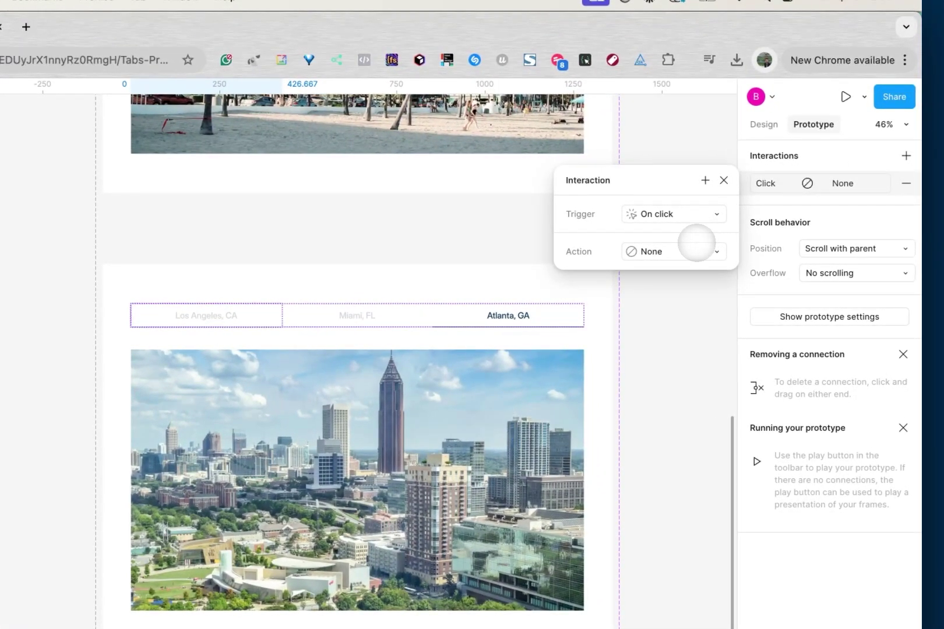
pyautogui.click(697, 242)
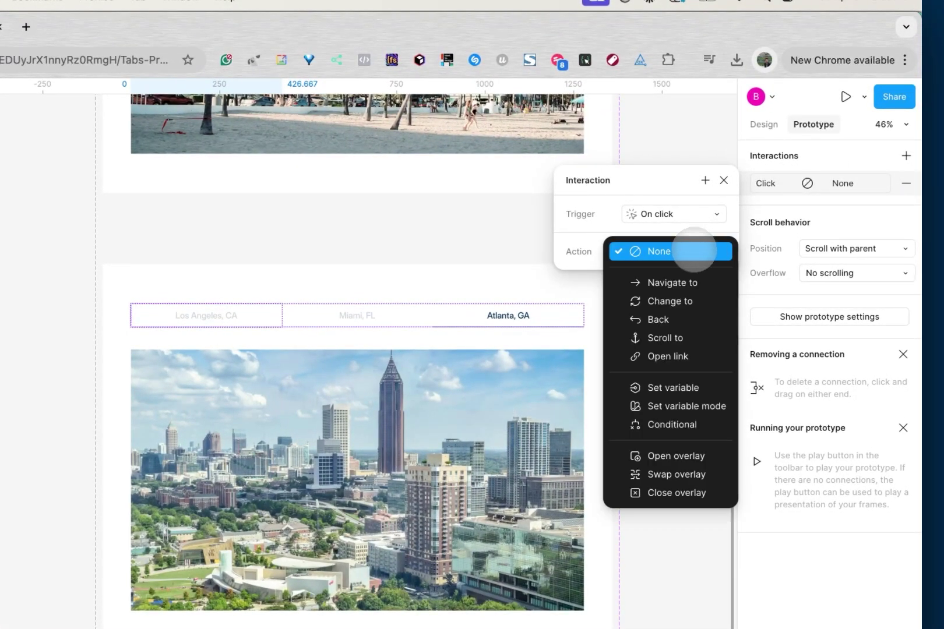
pyautogui.click(664, 301)
pyautogui.click(674, 277)
pyautogui.click(676, 242)
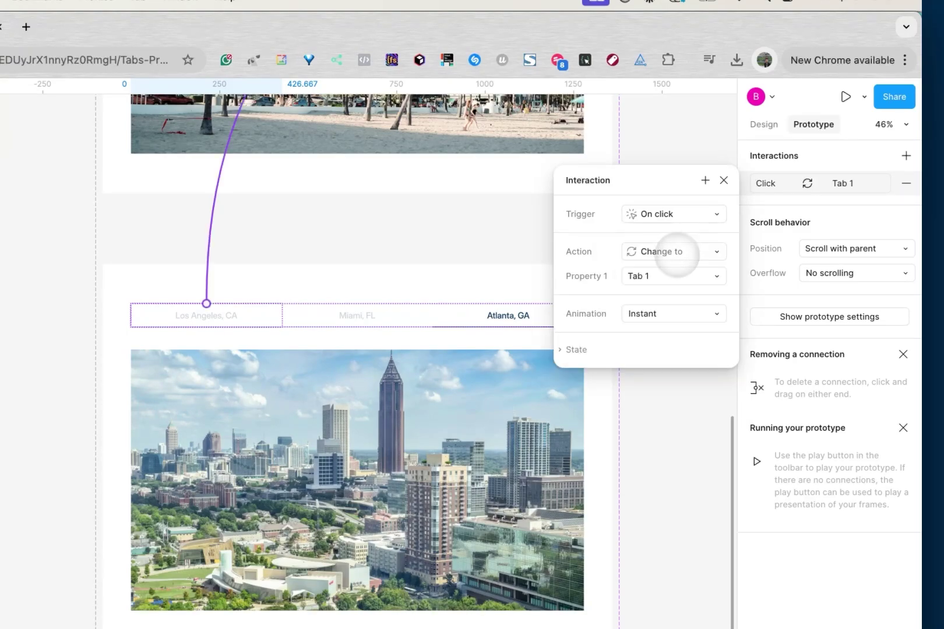
pyautogui.click(666, 315)
pyautogui.click(656, 349)
pyautogui.click(655, 358)
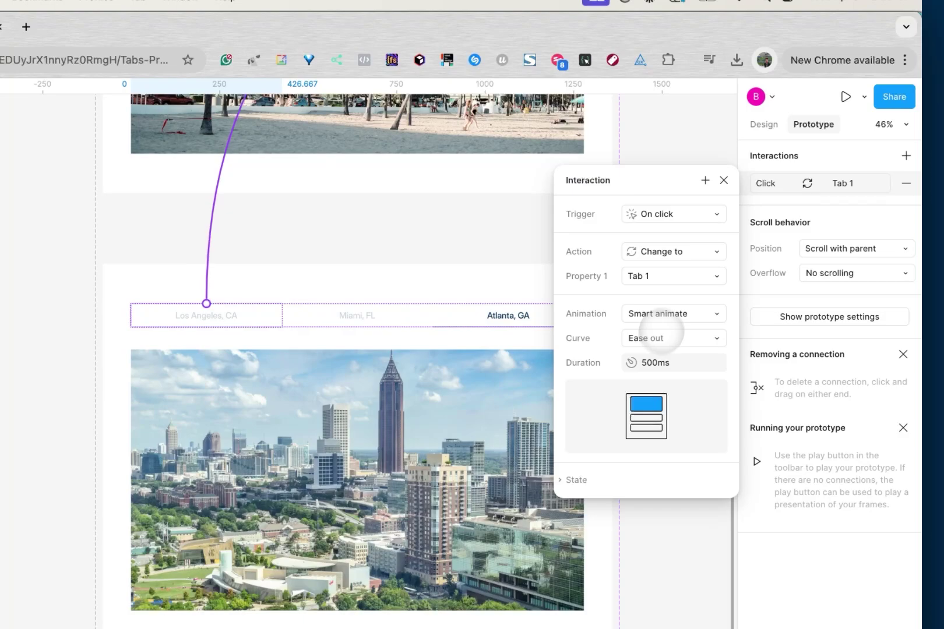
pyautogui.click(723, 180)
# - Make Tab 3's Miami, FL tab change to Tab 2 with 500 ms Smart animate, then zoom to fit
pyautogui.click(408, 313)
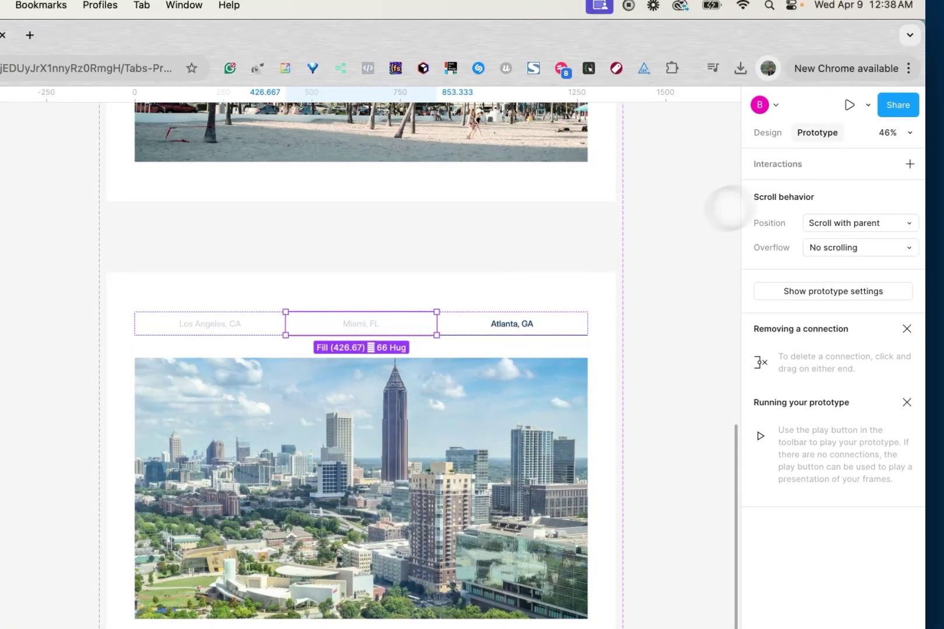
pyautogui.click(908, 164)
pyautogui.click(697, 260)
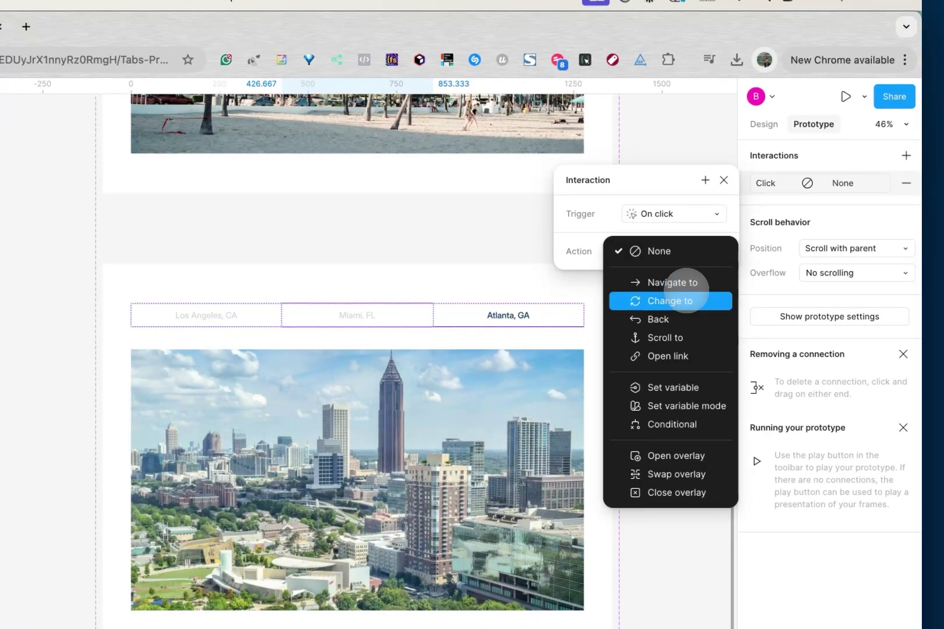
pyautogui.click(685, 298)
pyautogui.click(685, 275)
pyautogui.click(684, 275)
pyautogui.click(670, 313)
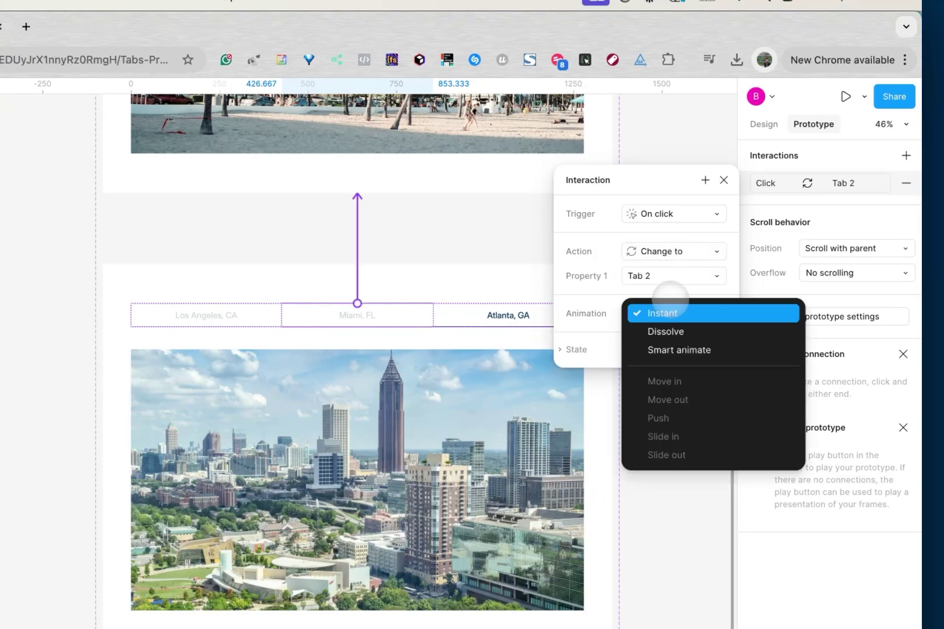
pyautogui.click(667, 348)
pyautogui.click(663, 362)
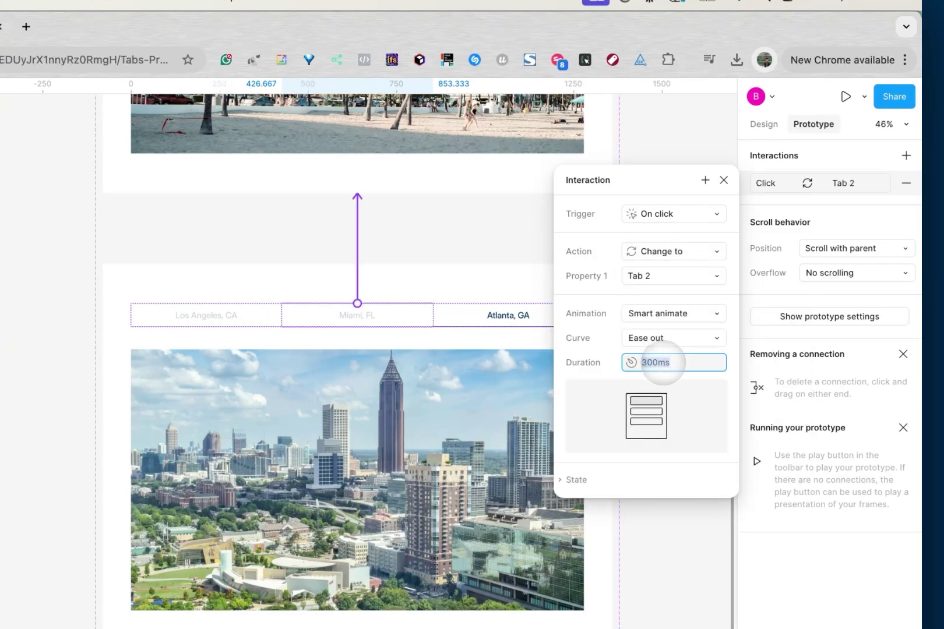
pyautogui.write('500')
pyautogui.click(724, 181)
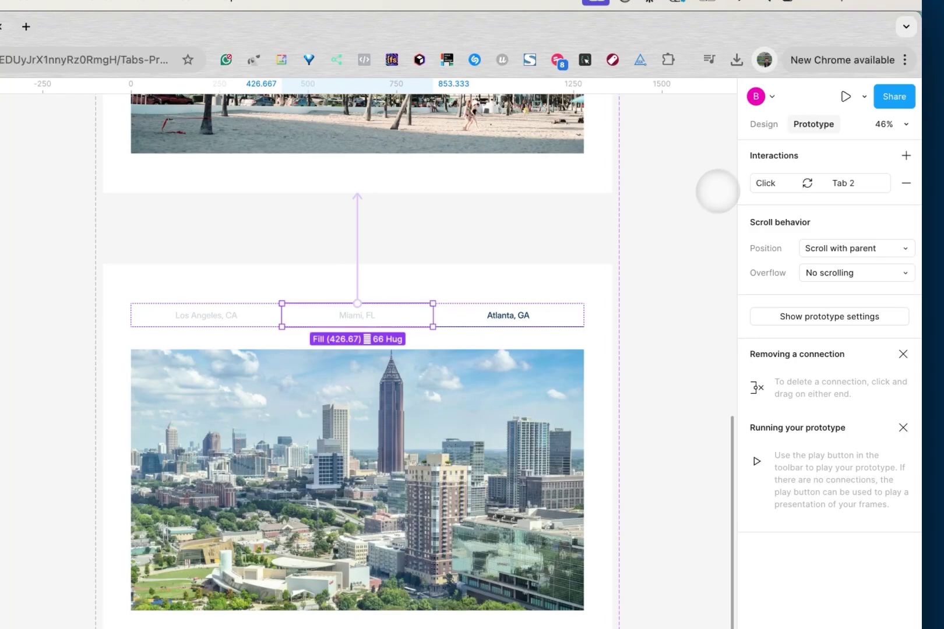
pyautogui.click(691, 236)
pyautogui.hotkey('shift', '1')
# - Add a Desktop preset frame right of the component and stretch it to 2287 tall
pyautogui.scroll(-3, 691, 236)
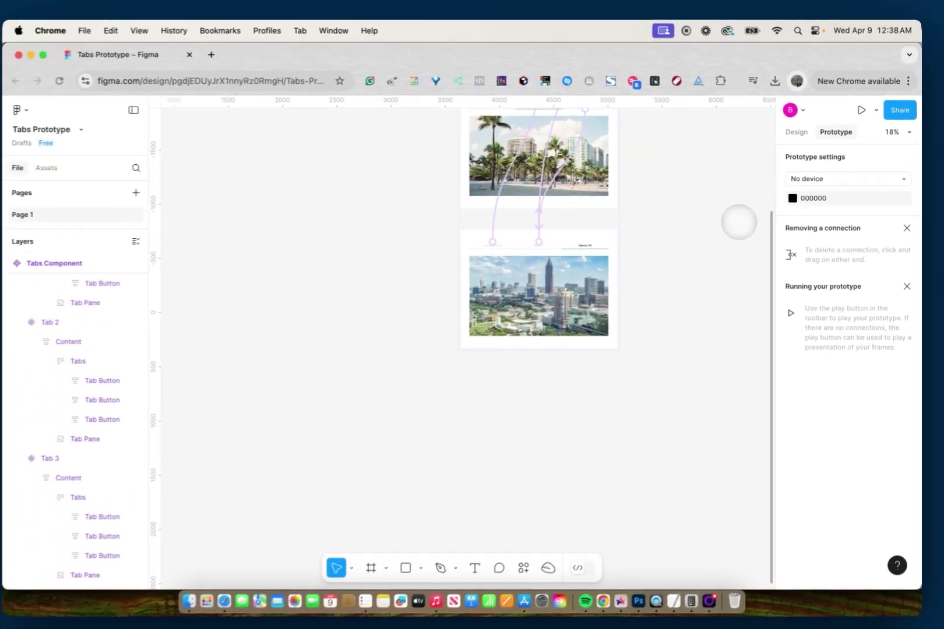
pyautogui.scroll(10, 691, 236)
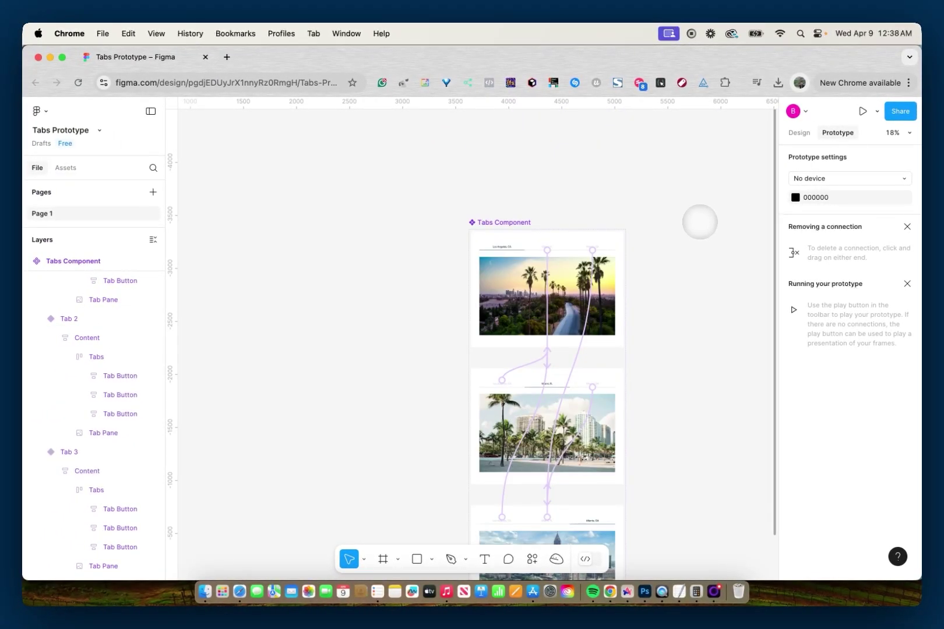
pyautogui.hscroll(5, 697, 222)
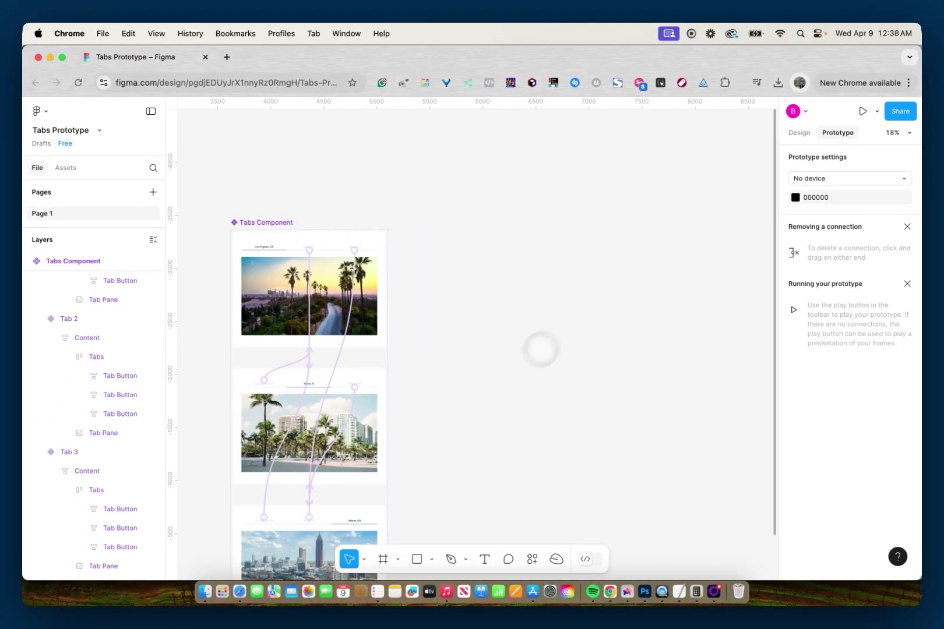
pyautogui.click(383, 557)
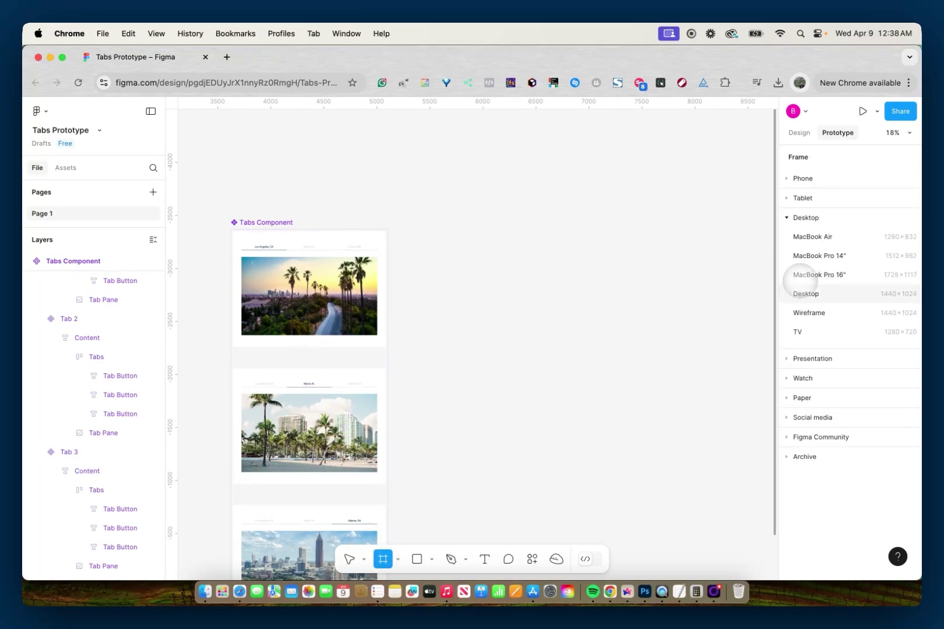
pyautogui.click(804, 293)
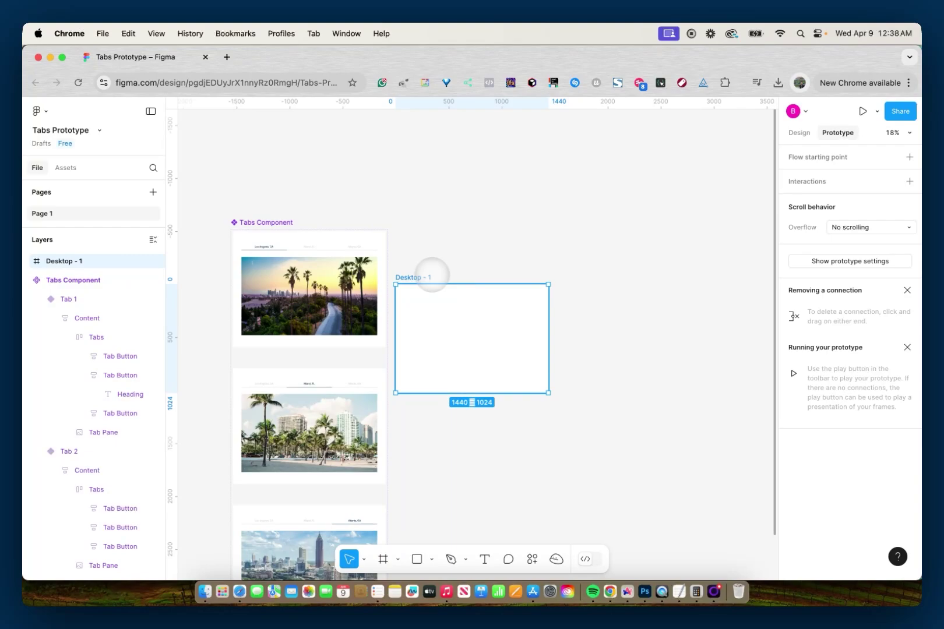
pyautogui.moveTo(430, 276); pyautogui.dragTo(494, 221)
pyautogui.moveTo(502, 333); pyautogui.dragTo(495, 466)
pyautogui.click(799, 132)
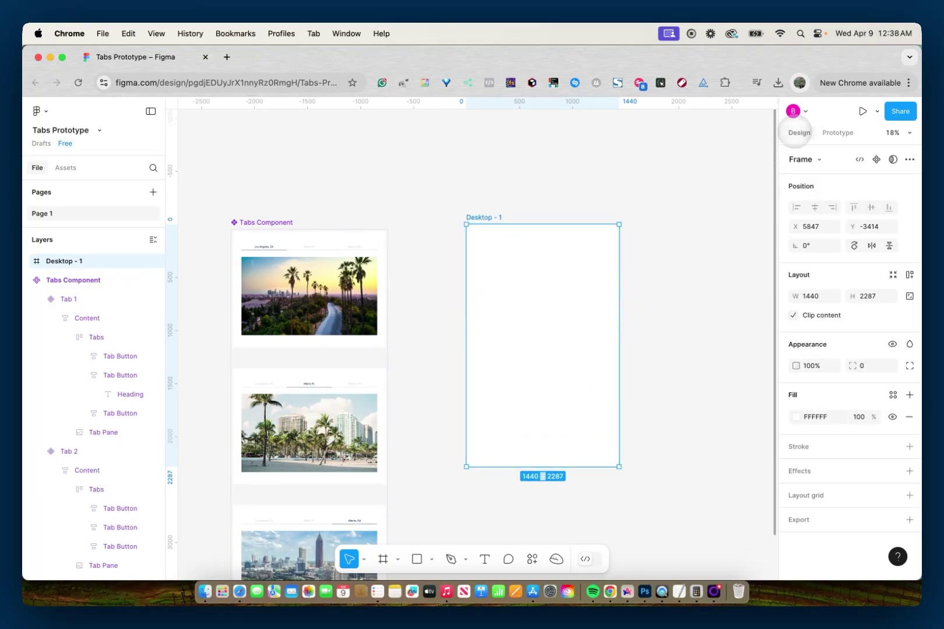
# - Place a copy of the Tab 1 variant inside Desktop - 1 and launch the prototype preview
pyautogui.click(87, 299)
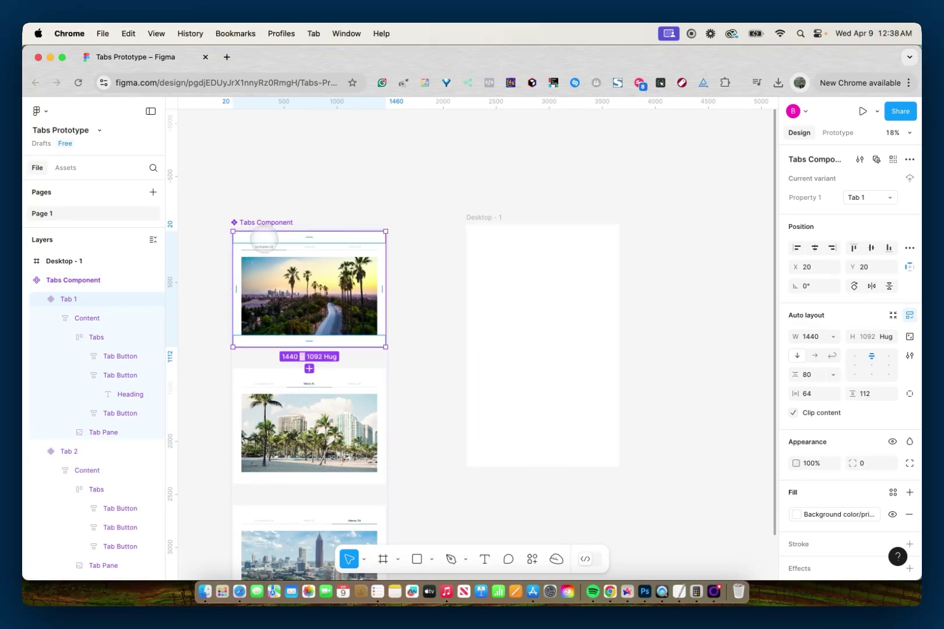
pyautogui.moveTo(264, 240); pyautogui.dragTo(496, 297)
pyautogui.click(474, 218)
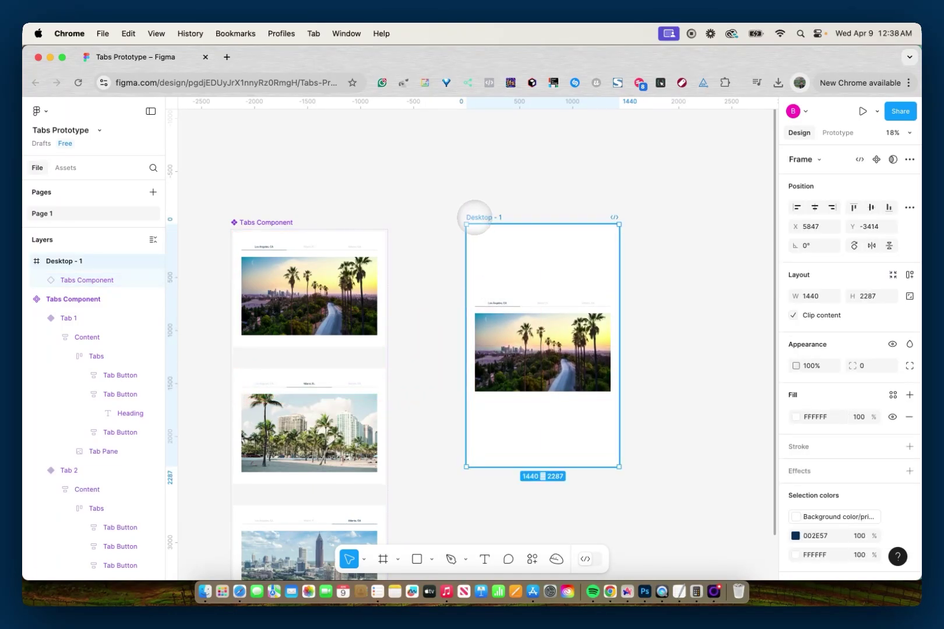
pyautogui.click(862, 110)
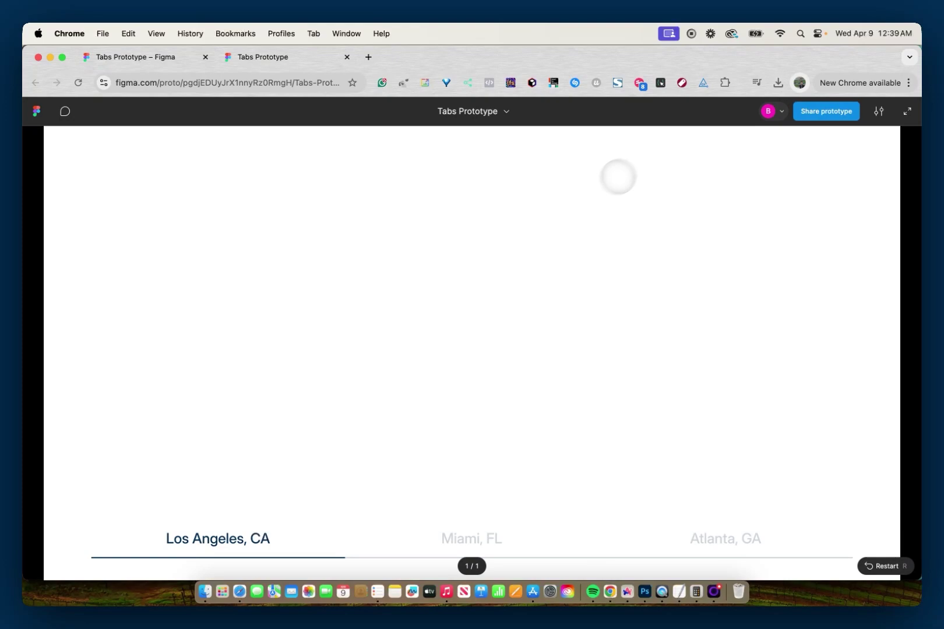
# - Hide the prototype viewer's UI and scroll down to the tabs
pyautogui.click(879, 111)
pyautogui.click(825, 263)
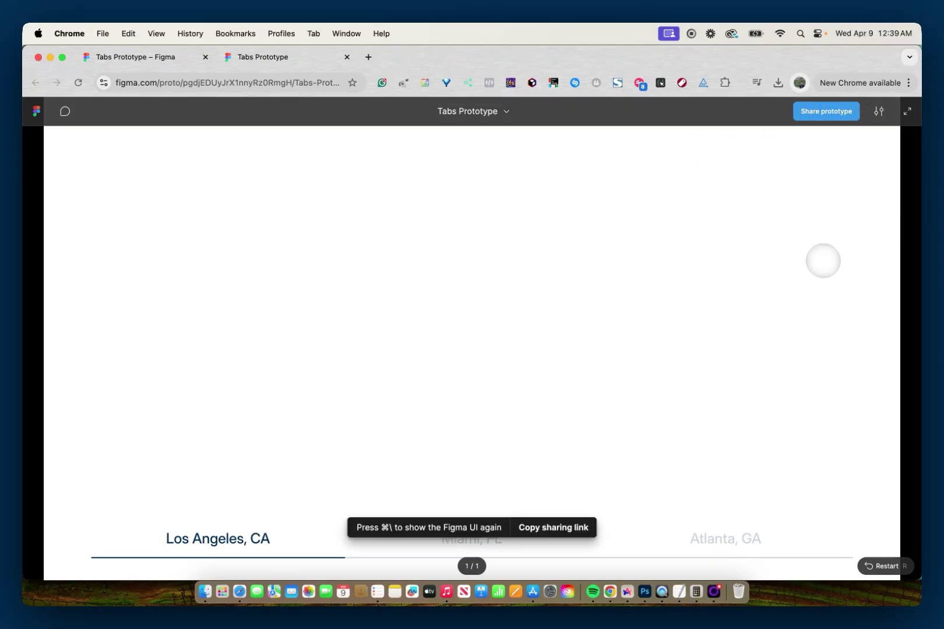
pyautogui.scroll(-5, 659, 259)
pyautogui.scroll(-3, 655, 261)
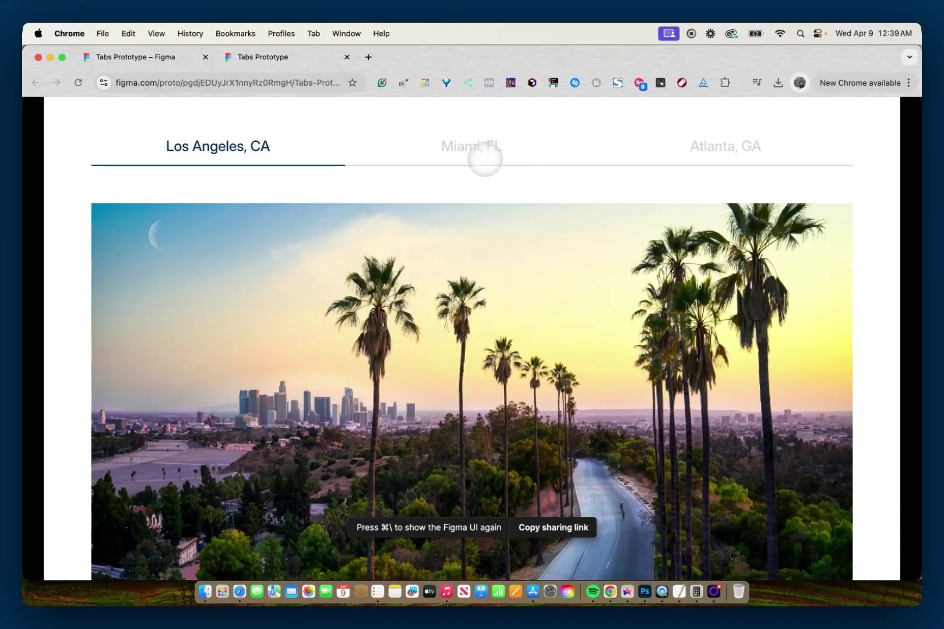
# - Switch the prototype between the Miami, Atlanta and Los Angeles tabs, ending on Los Angeles
pyautogui.click(480, 154)
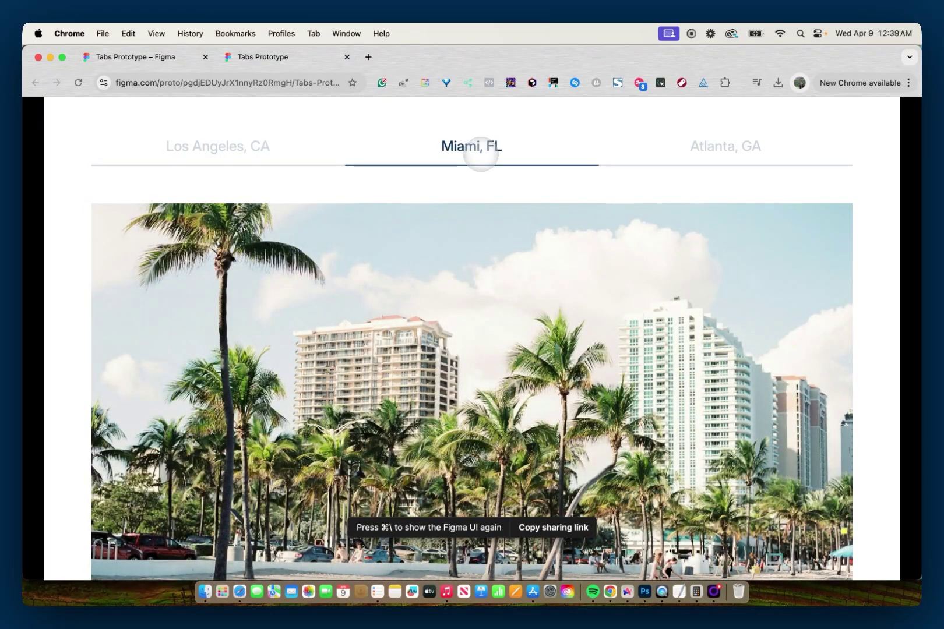
pyautogui.click(692, 148)
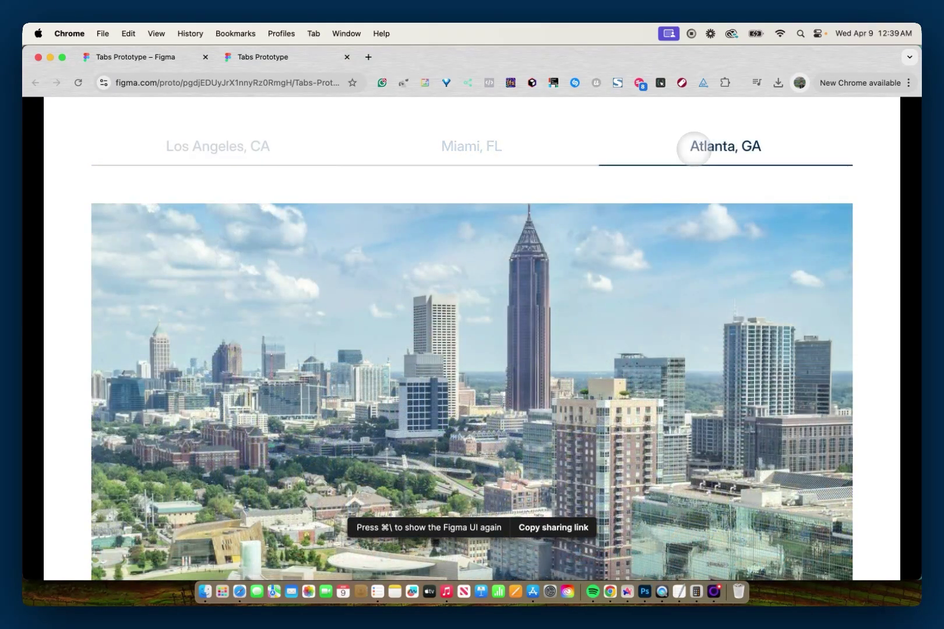
pyautogui.click(517, 151)
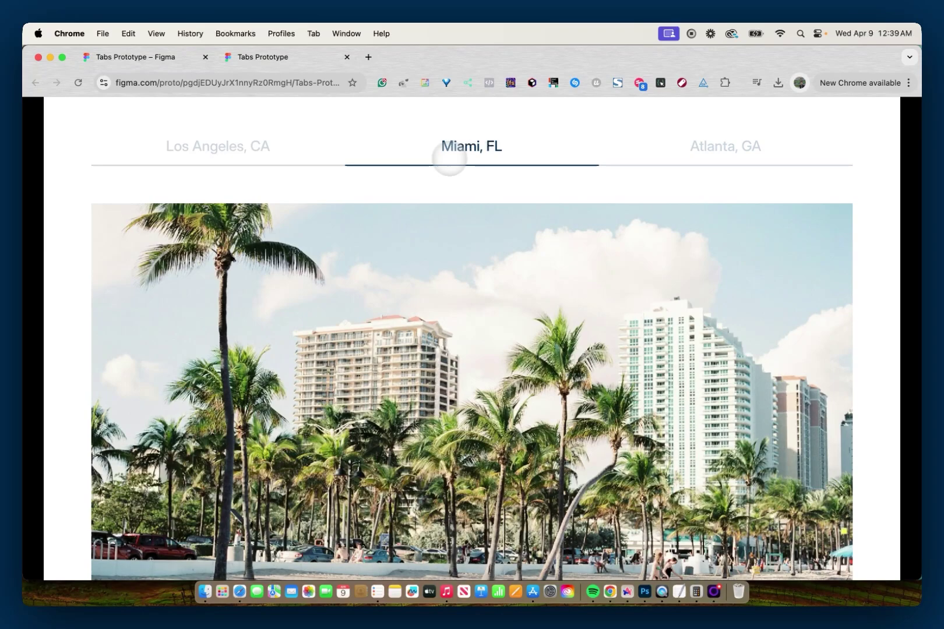
pyautogui.click(265, 158)
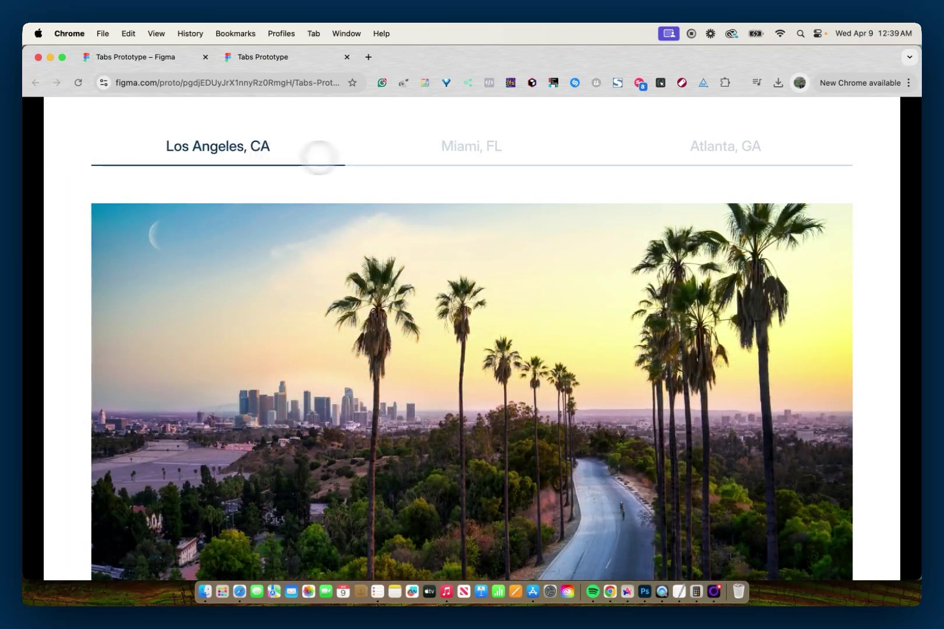
pyautogui.click(447, 151)
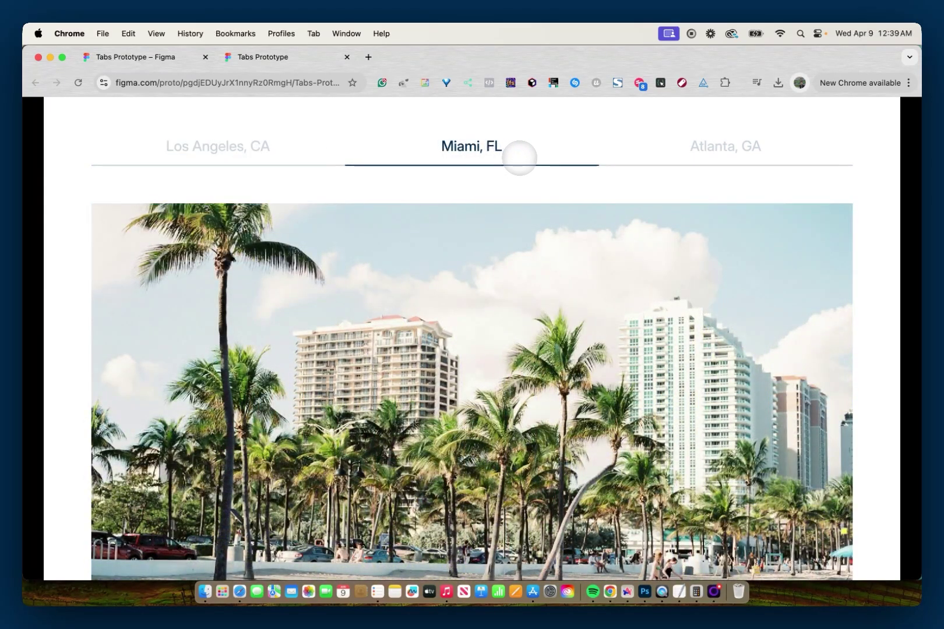
pyautogui.click(700, 148)
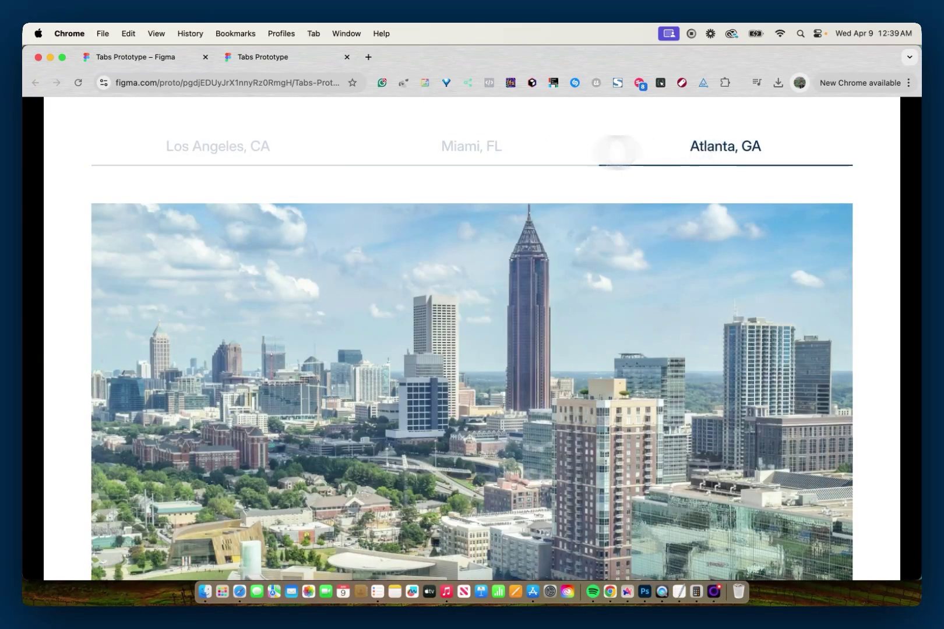
pyautogui.click(461, 151)
pyautogui.click(268, 156)
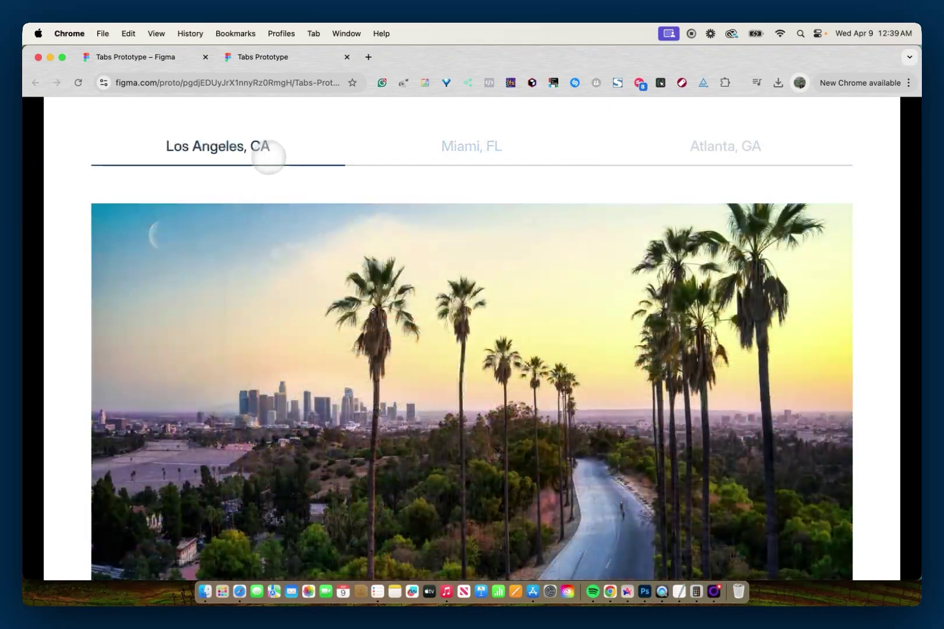